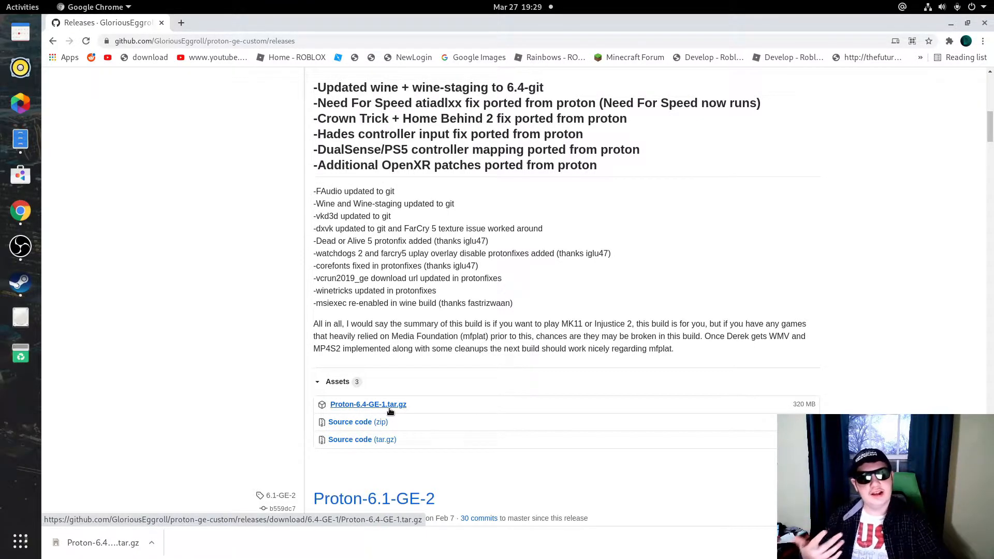
- Look through the Proton GE release notes down to the older releases, then return to the latest release, Proton-6.4-GE-1
scroll(421, 371, down, 7)
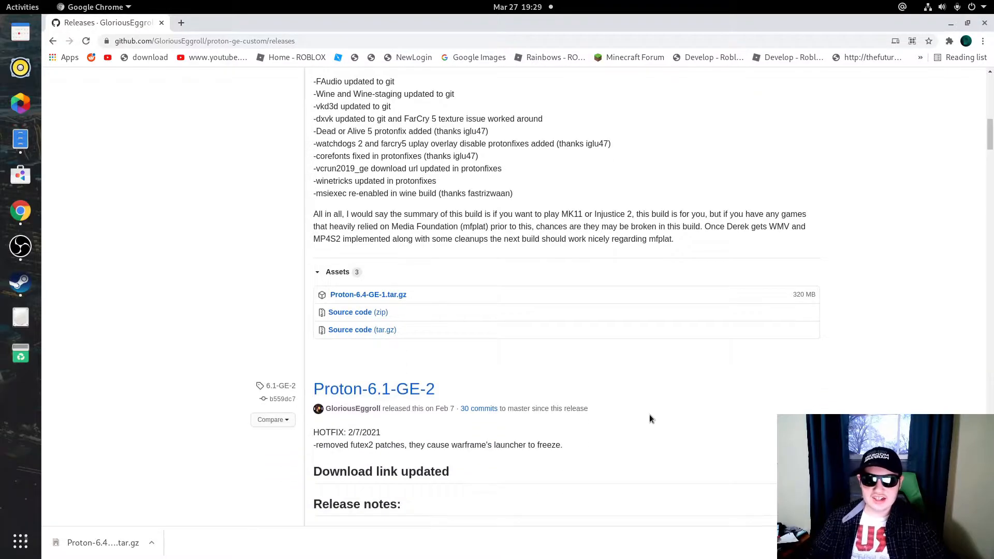
scroll(392, 311, up, 6)
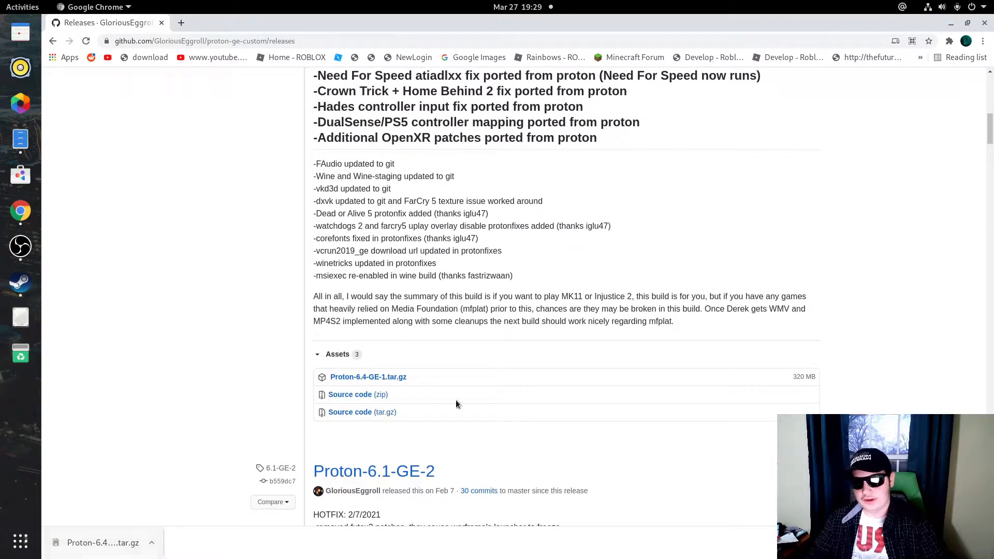
scroll(532, 246, down, 19)
scroll(410, 159, down, 4)
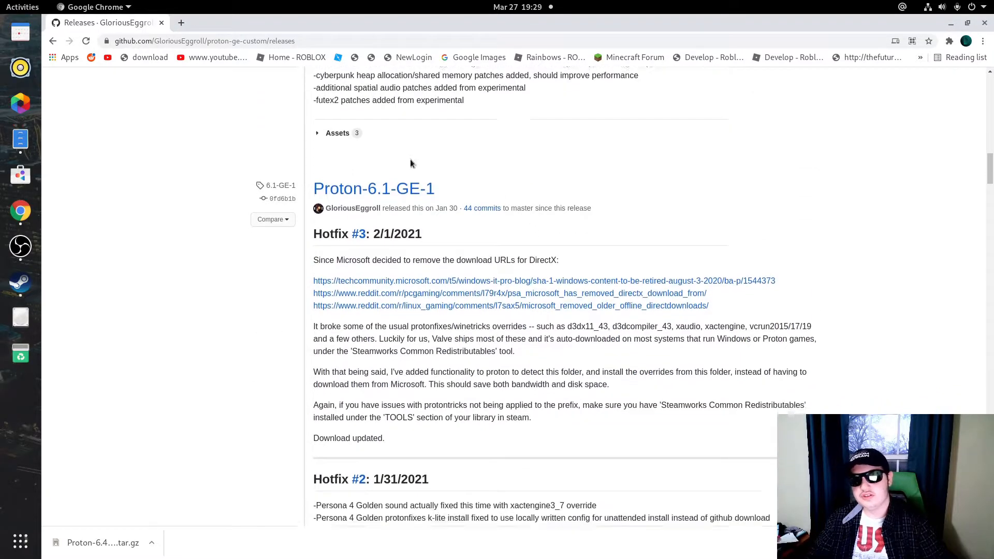
scroll(190, 196, down, 20)
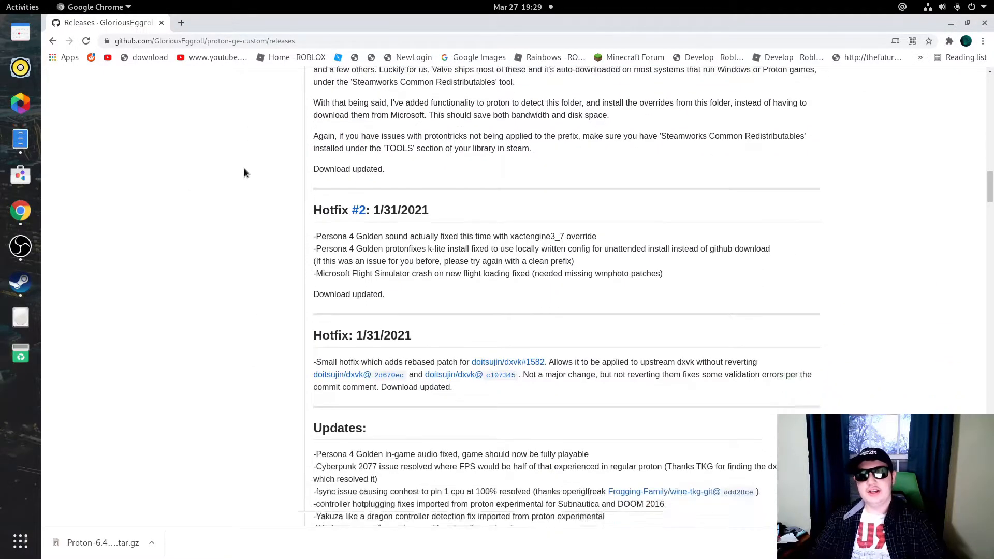
scroll(265, 164, down, 20)
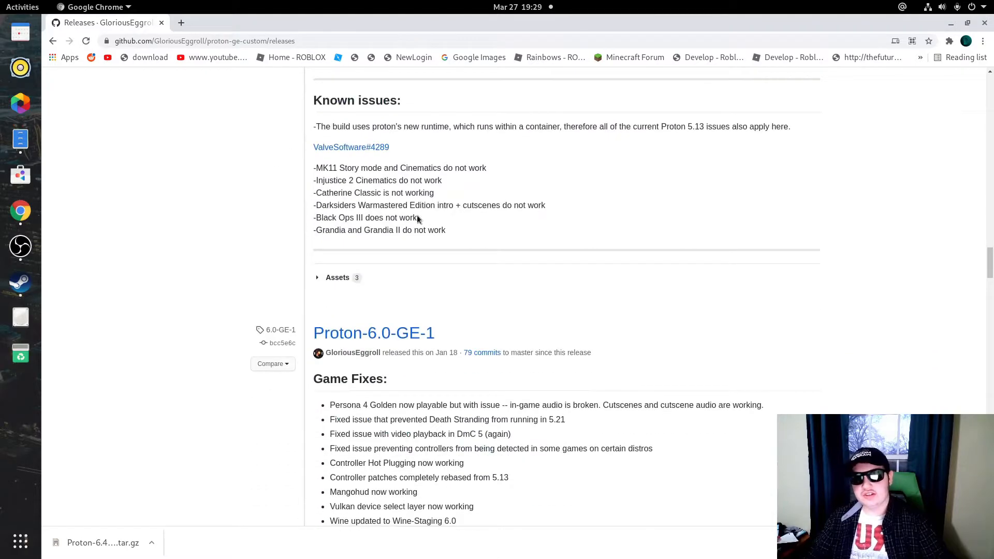
scroll(514, 136, down, 20)
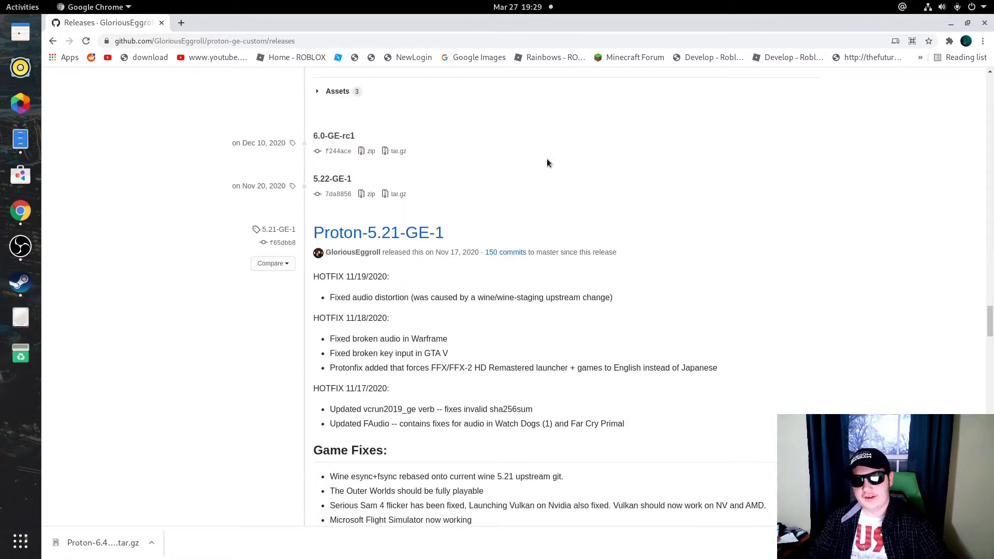
scroll(521, 182, up, 16)
scroll(537, 146, down, 20)
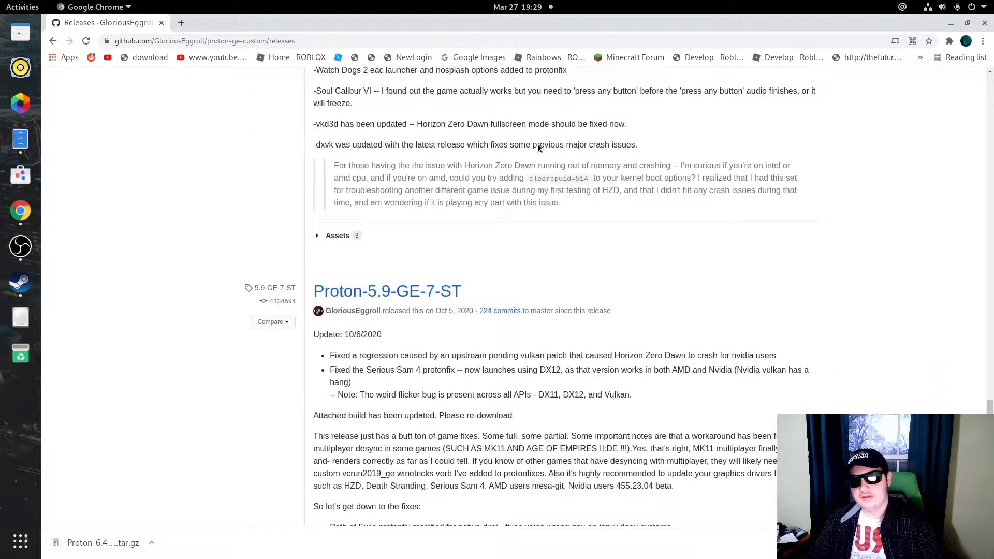
drag(989, 407, 933, 2)
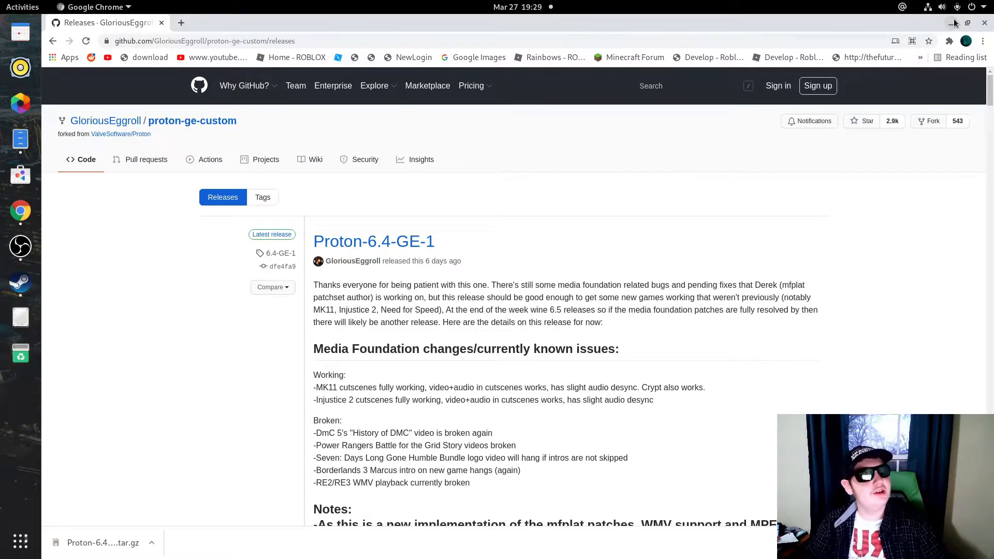
- Show the downloaded Proton-6.4-GE-1.tar.gz archive in its folder
right_click(19, 134)
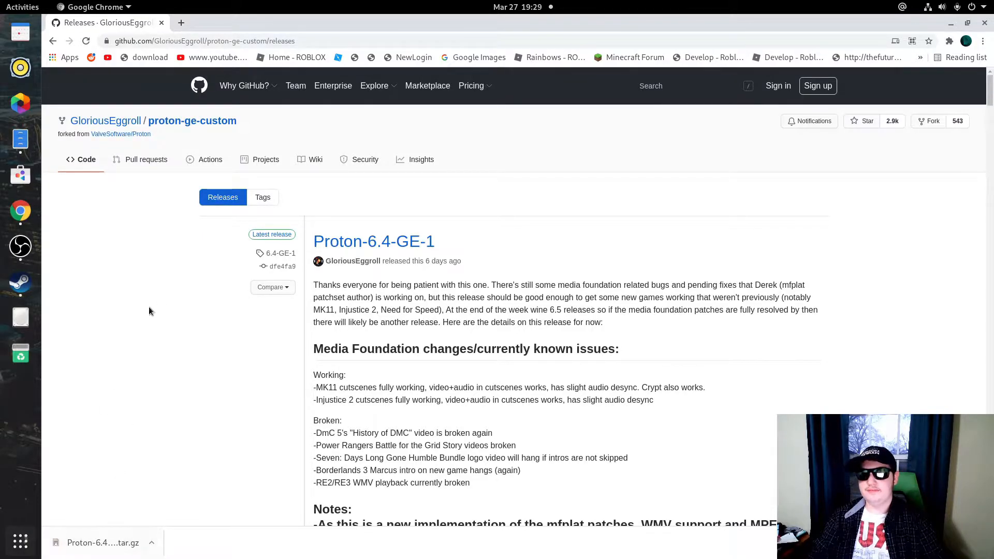
click(151, 543)
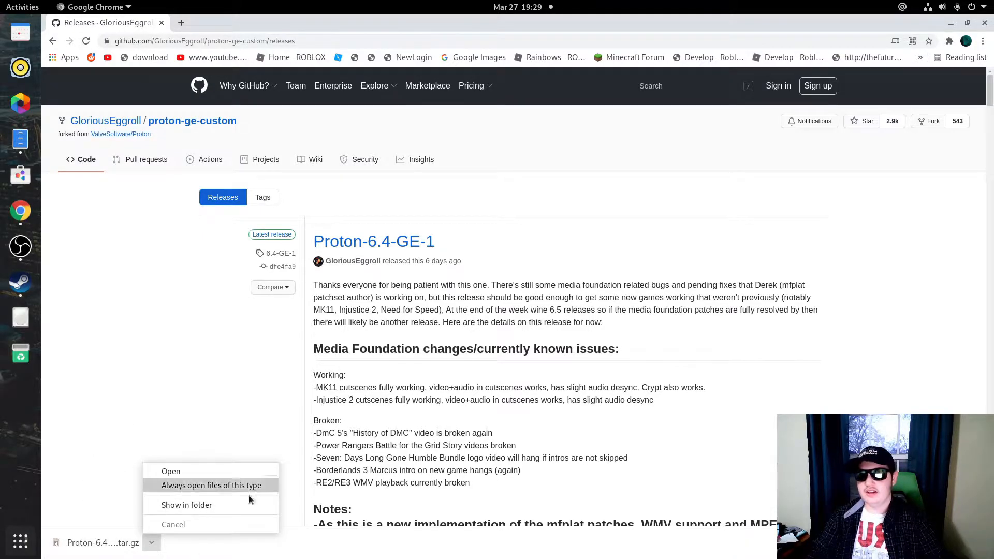
click(182, 501)
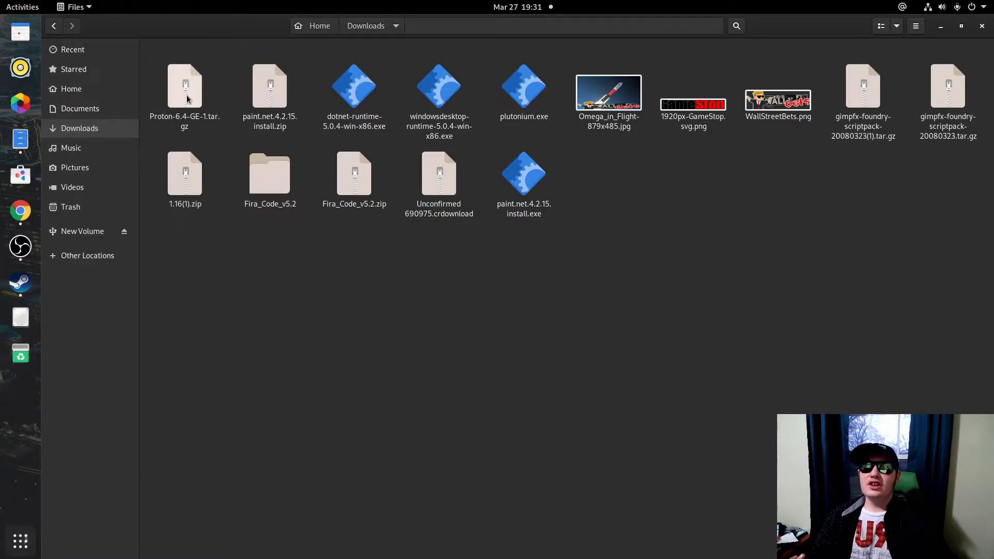
- Copy the Proton-6.4-GE-1.tar.gz archive from the Downloads folder to the clipboard
click(187, 99)
right_click(185, 95)
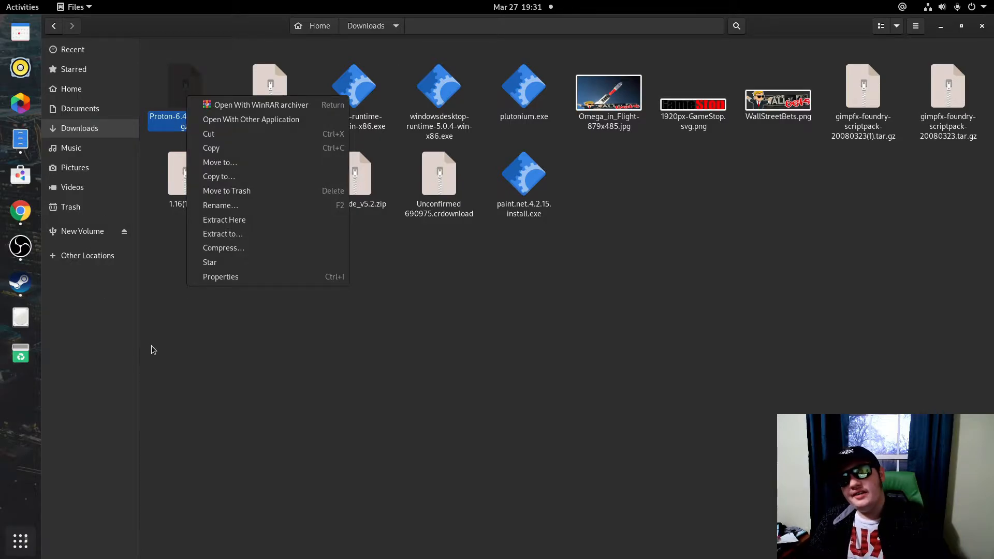
click(369, 186)
right_click(188, 101)
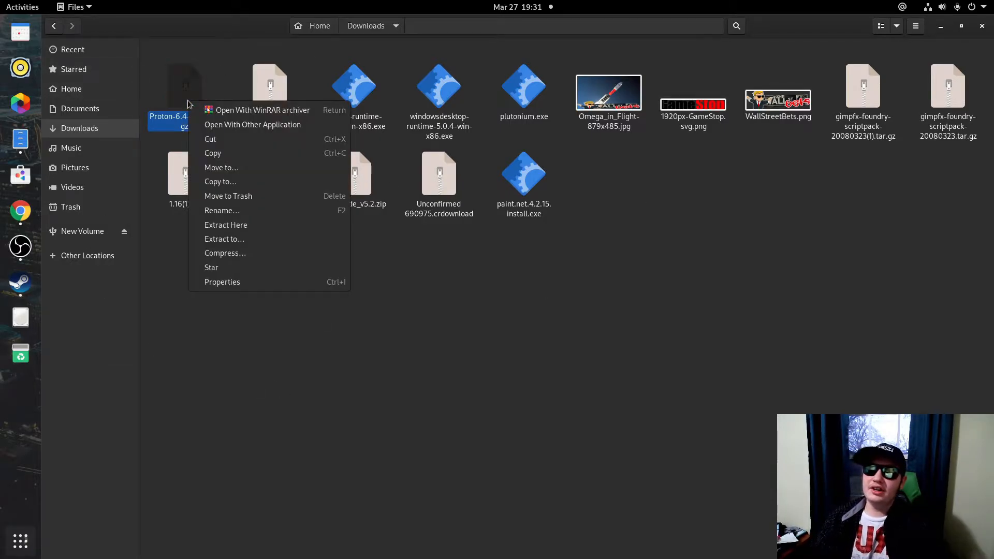
click(263, 152)
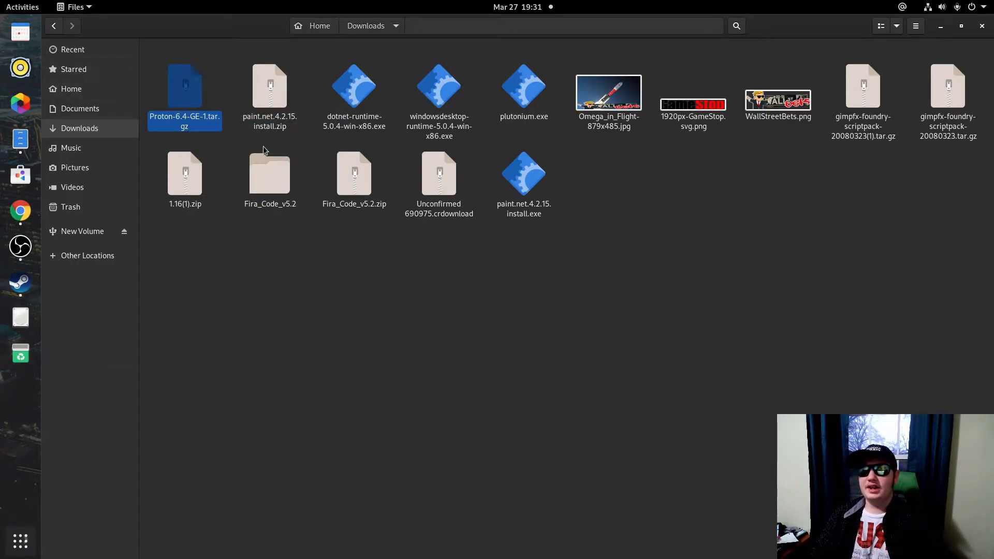
click(424, 371)
right_click(191, 91)
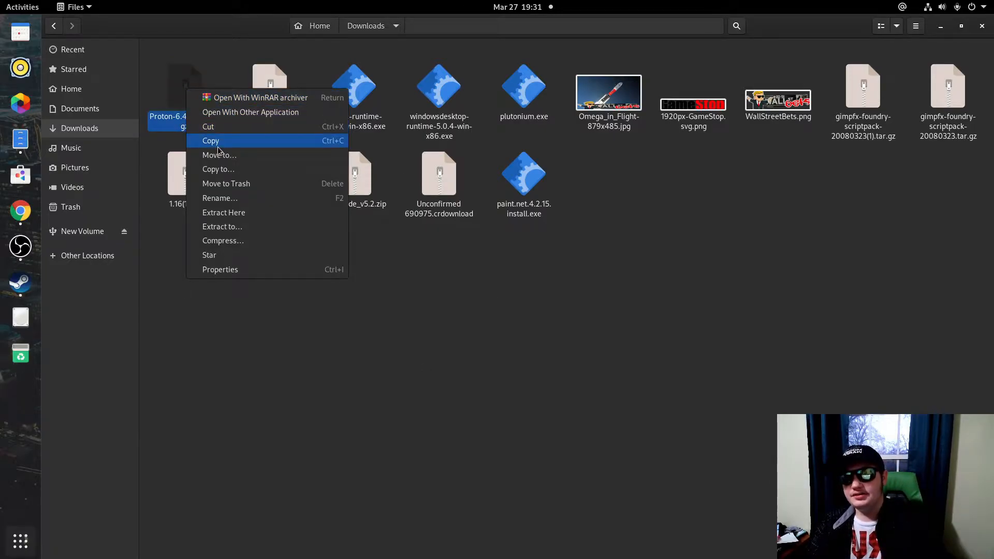
click(309, 341)
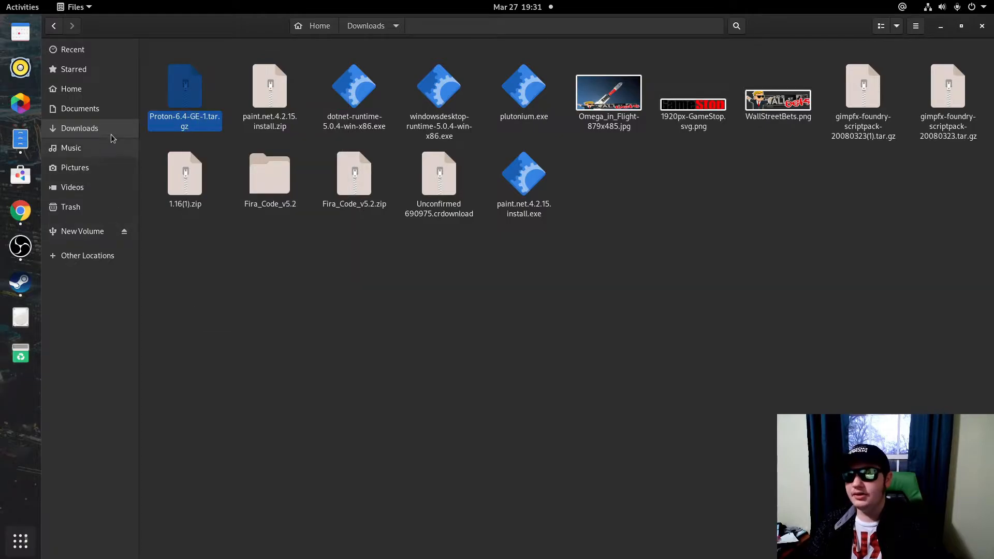
click(187, 169)
click(175, 51)
click(184, 87)
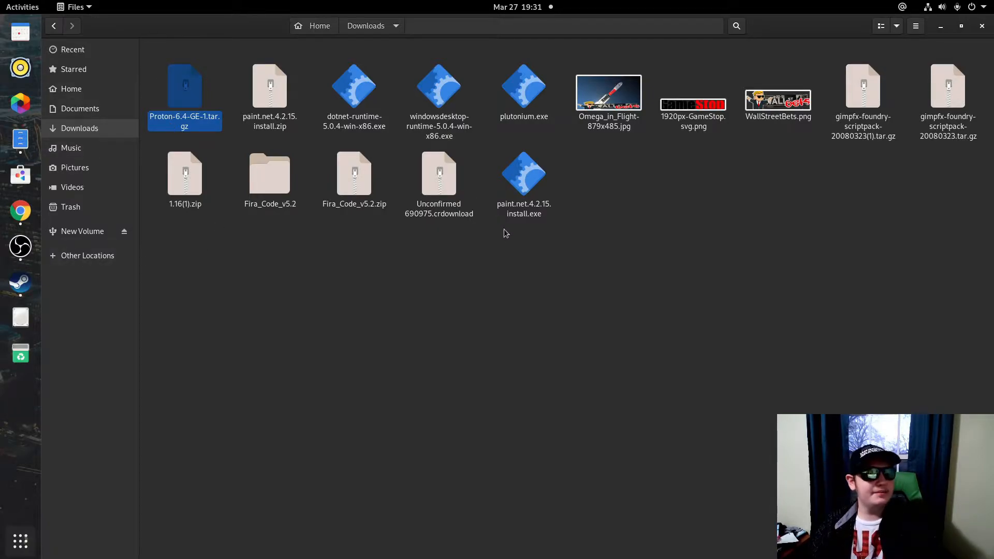
click(499, 256)
click(173, 89)
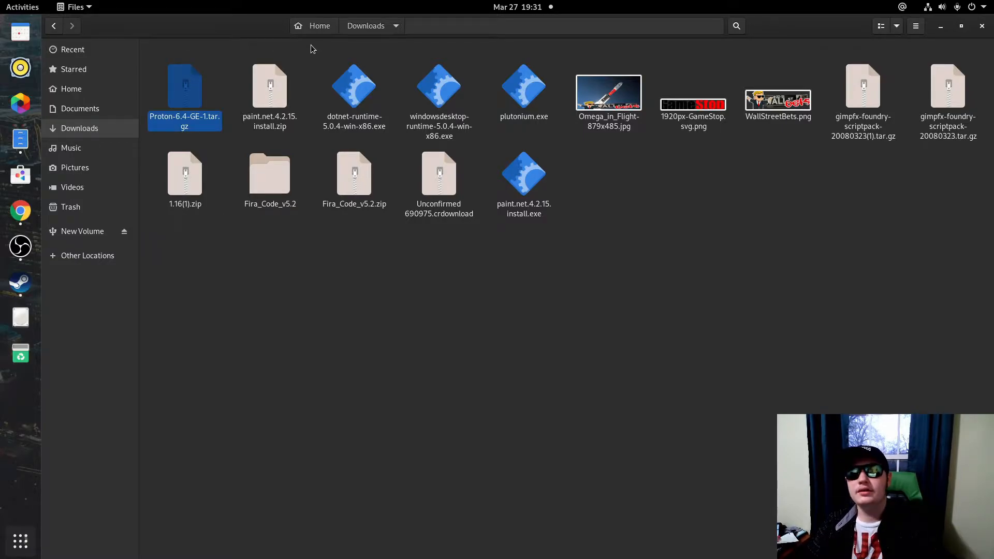
- Show hidden files in the home directory and open the .steam folder
click(319, 25)
click(657, 292)
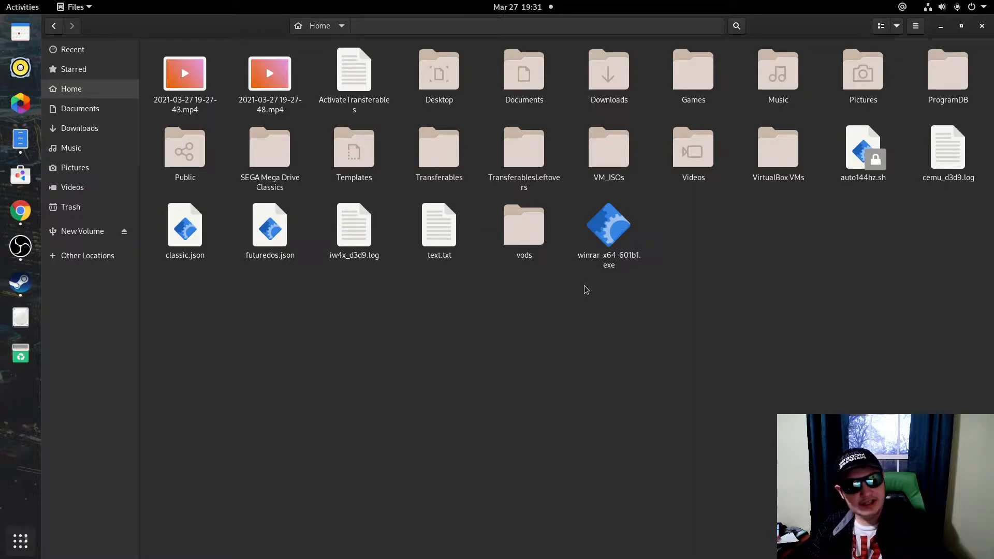
key(ctrl+h)
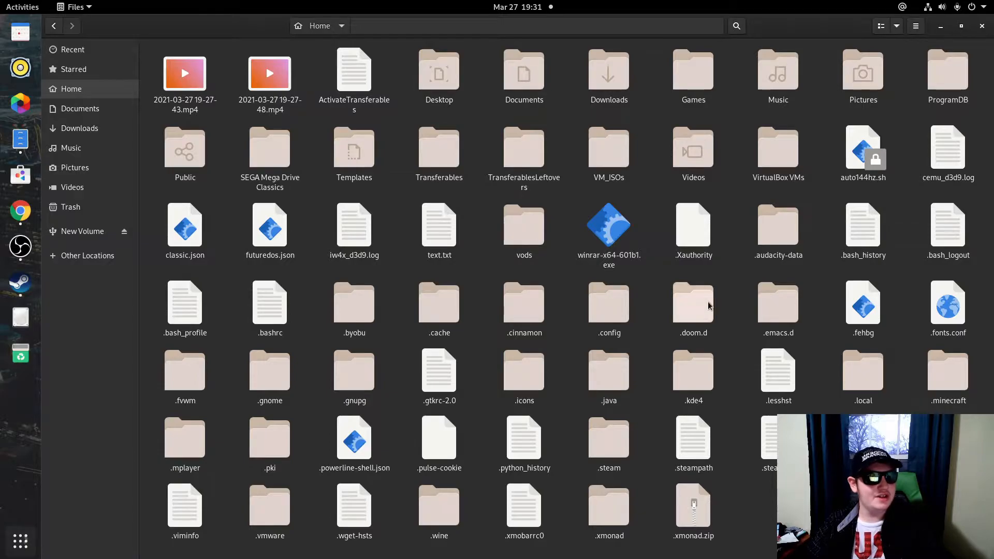
double_click(608, 440)
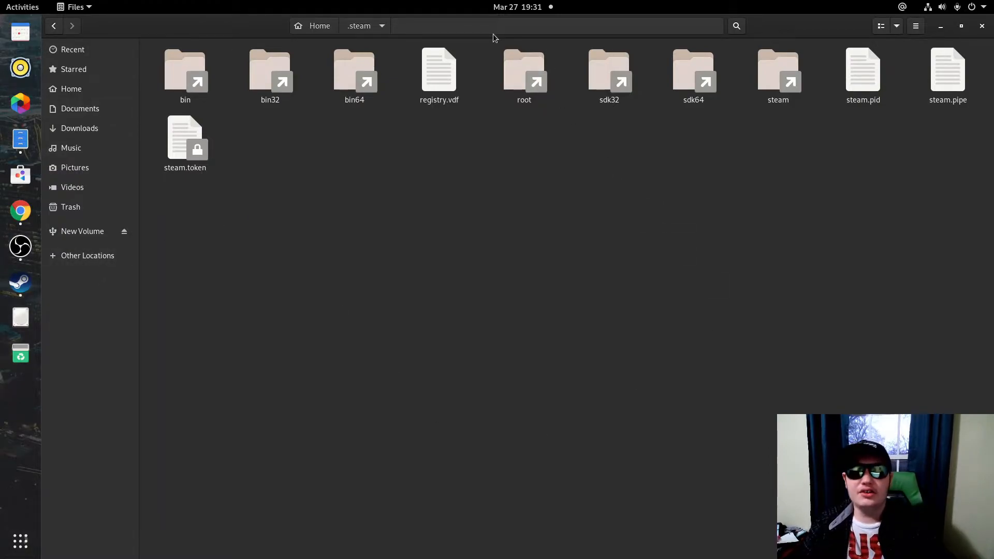
click(737, 26)
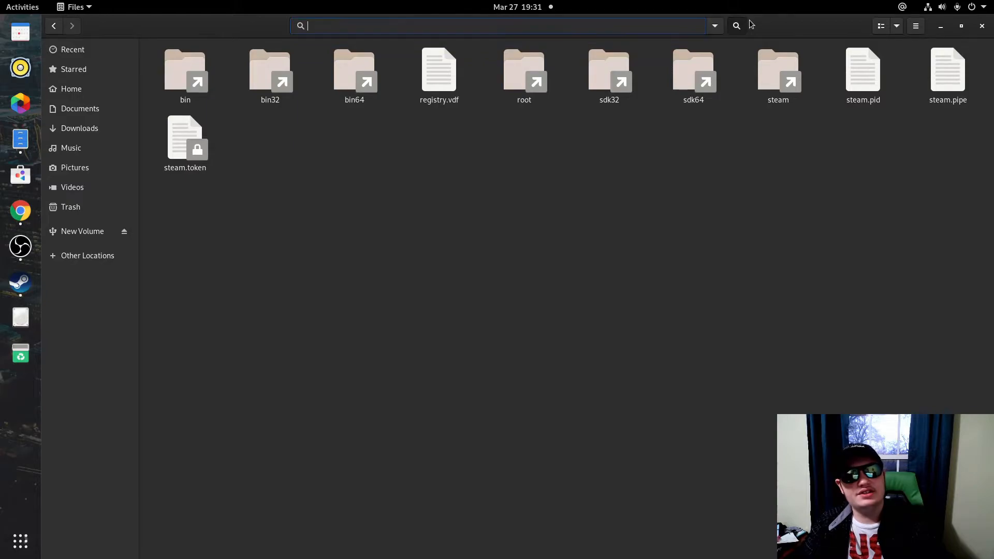
text(~)
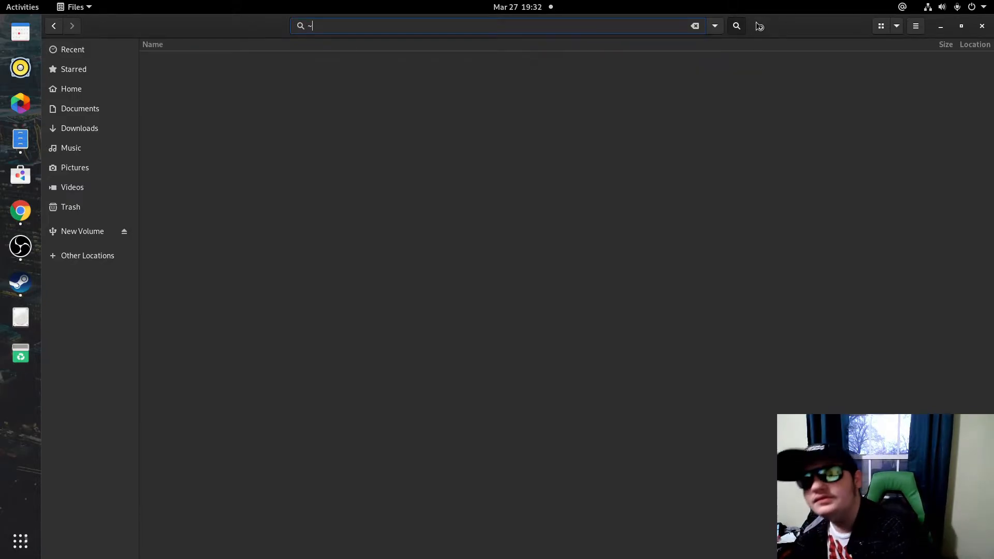
text(/.steam)
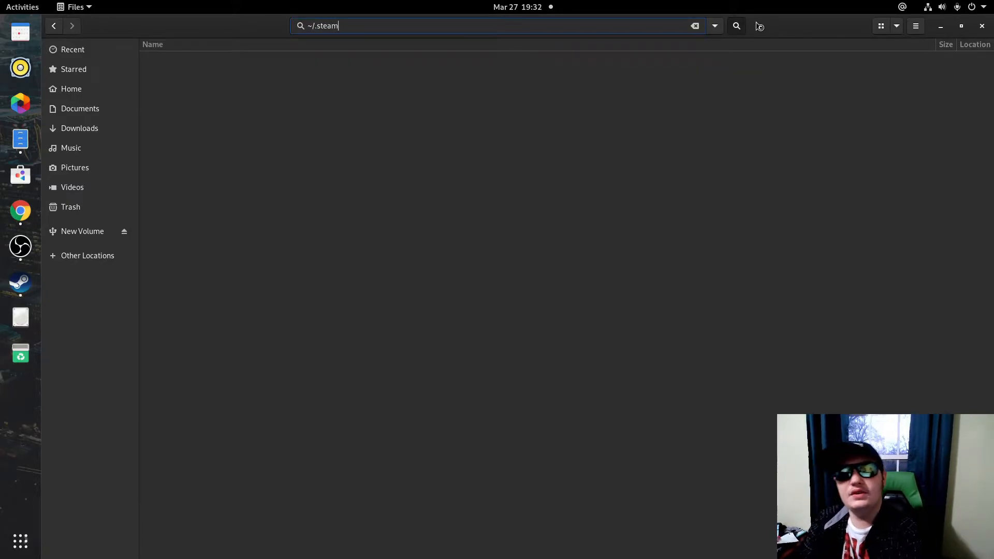
key(BackSpace)
key(BackSpace)
key(BackSpace)
key(BackSpace)
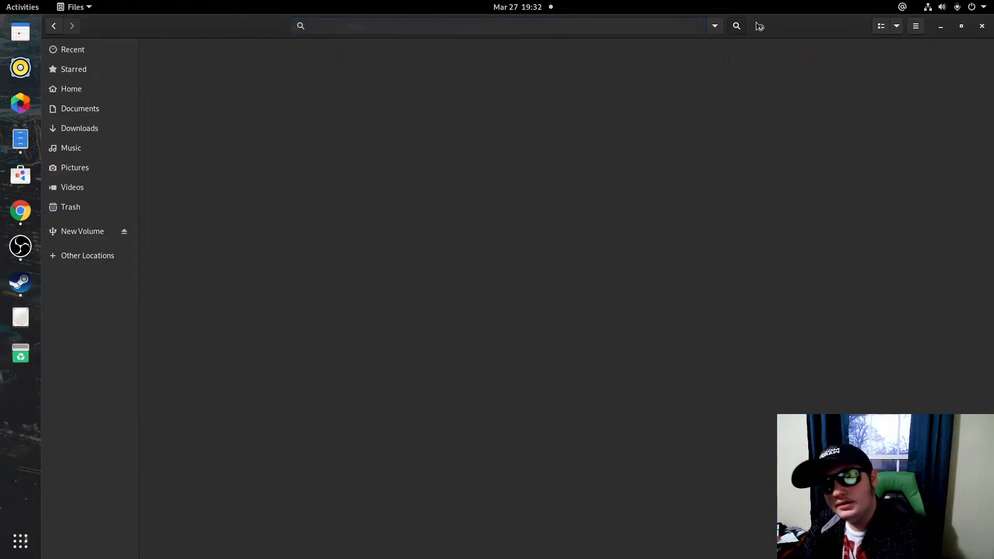
key(Escape)
- Open the root folder inside .steam and add it to the bookmarks
drag(636, 214, 510, 227)
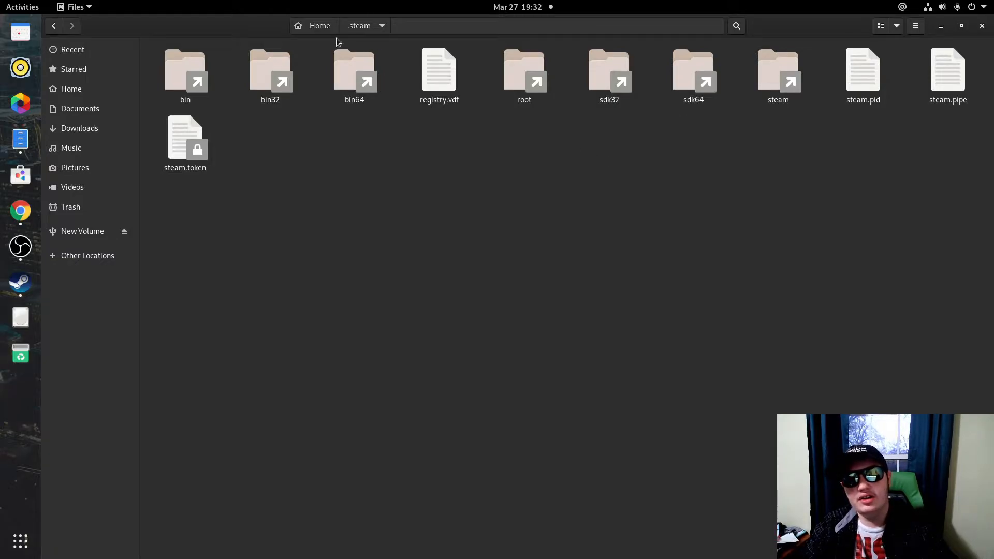
double_click(520, 78)
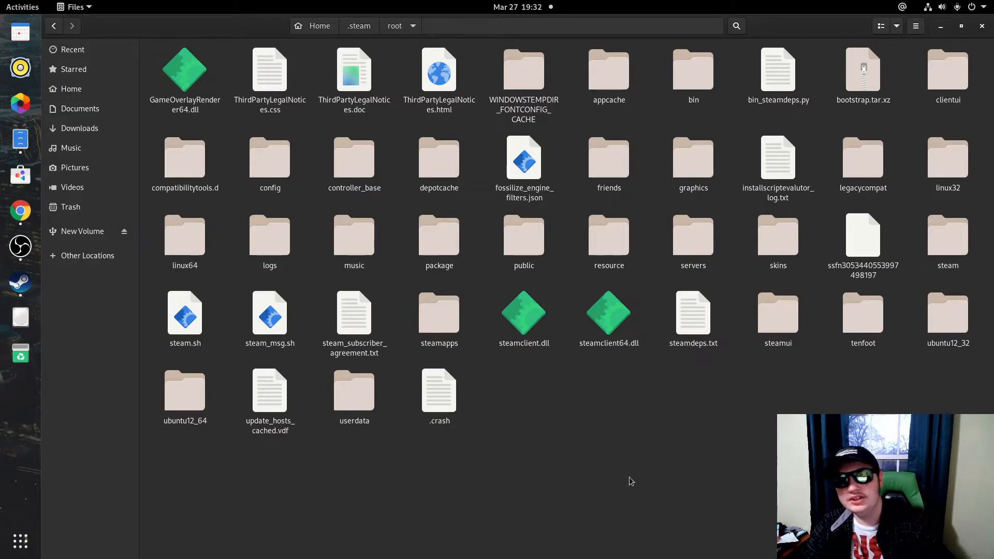
right_click(567, 434)
click(564, 457)
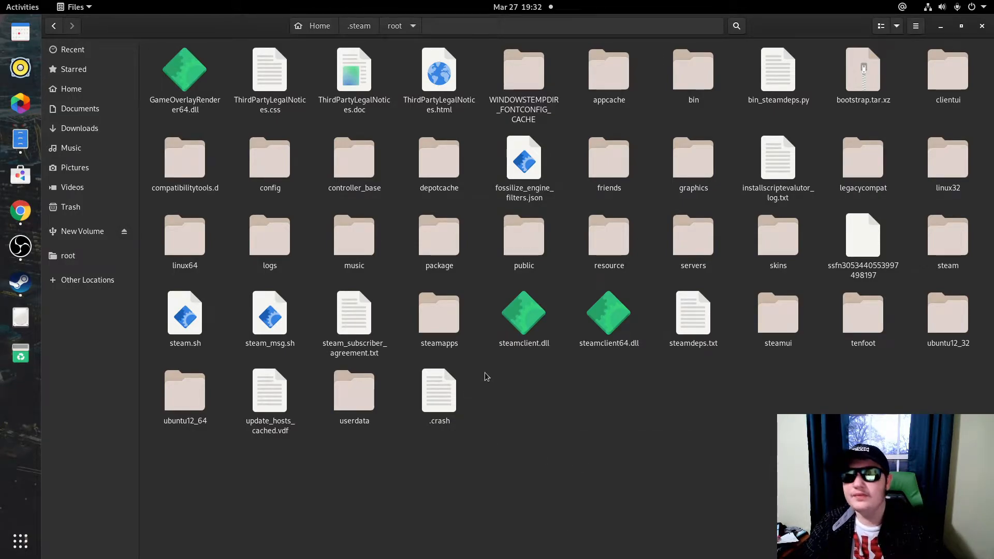
- Try to create a new folder named compatibilitytools.d inside the Steam root folder
right_click(586, 416)
click(611, 429)
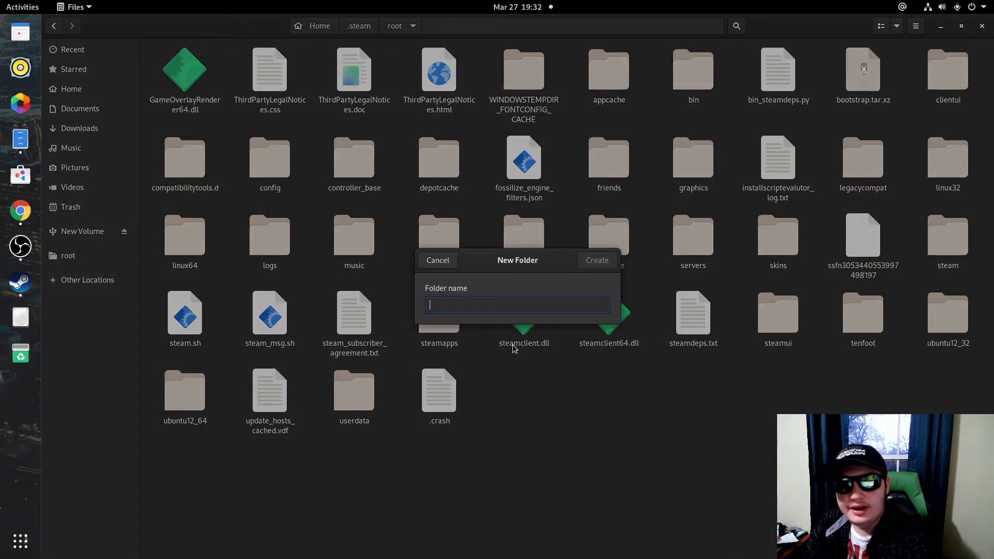
text(compatibility)
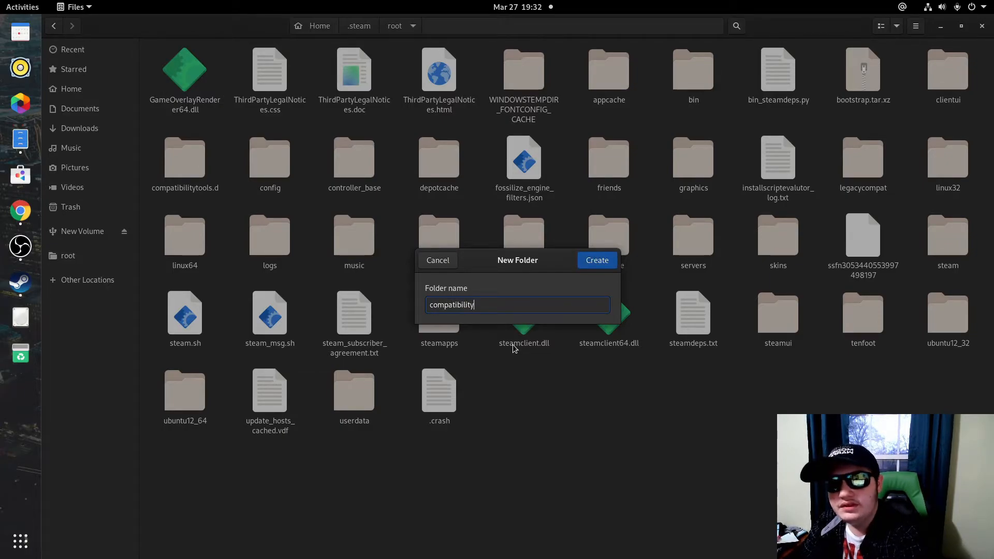
text(tools.d)
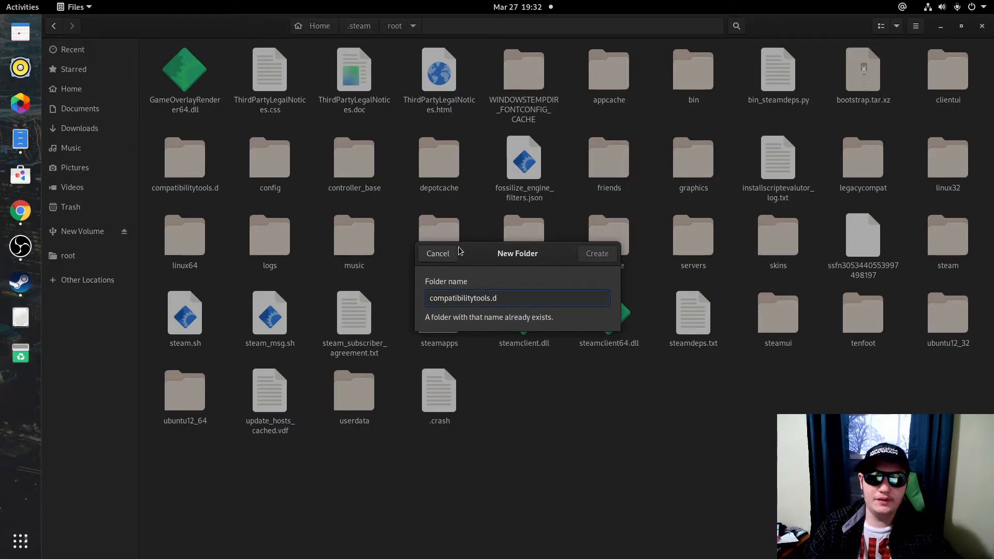
click(450, 259)
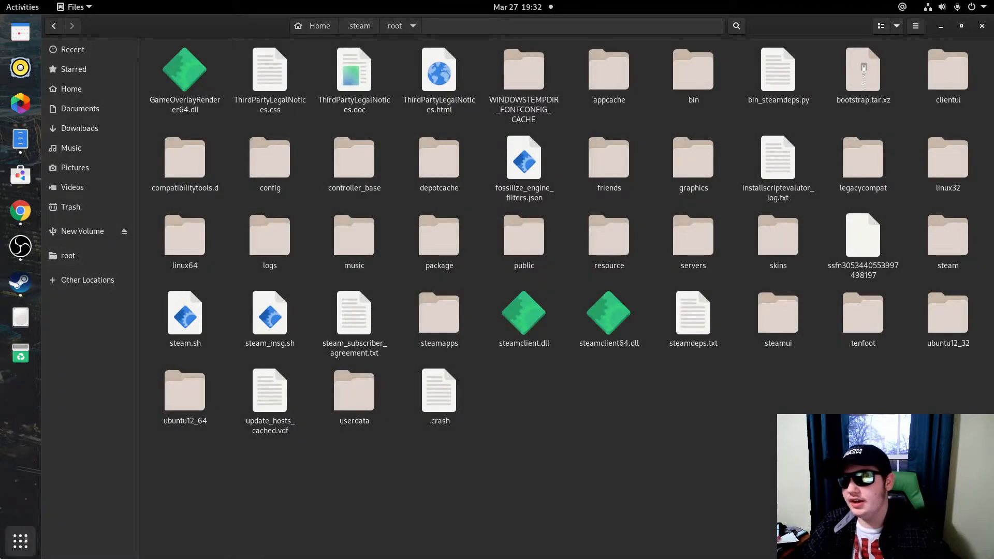
- Switch to the Alacritty terminal and change the working directory to ~/.steam/root/
click(20, 541)
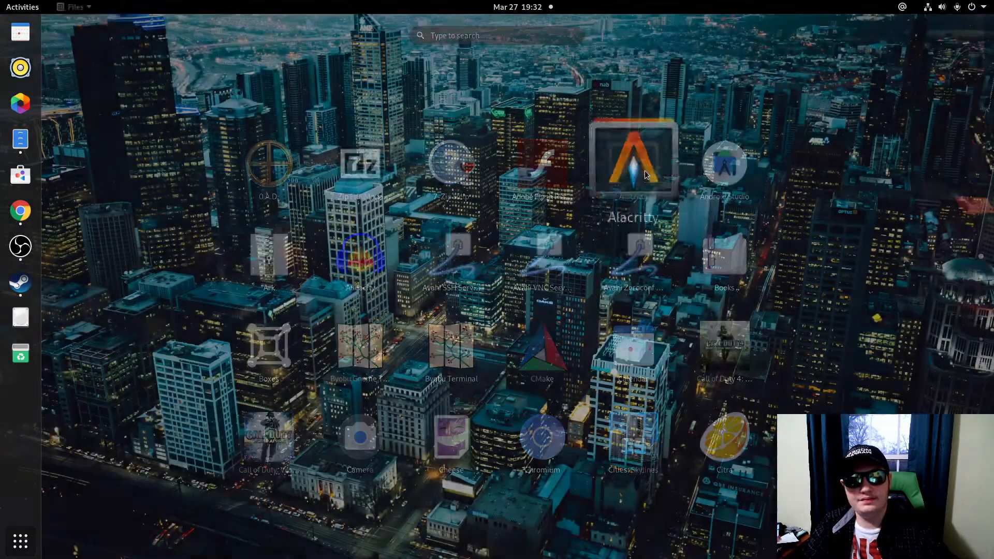
click(645, 174)
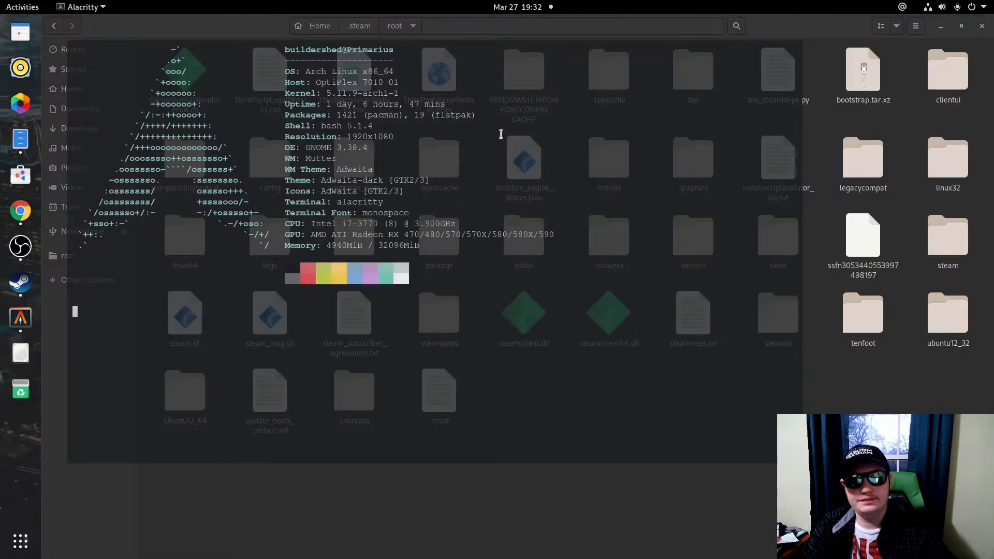
text(m)
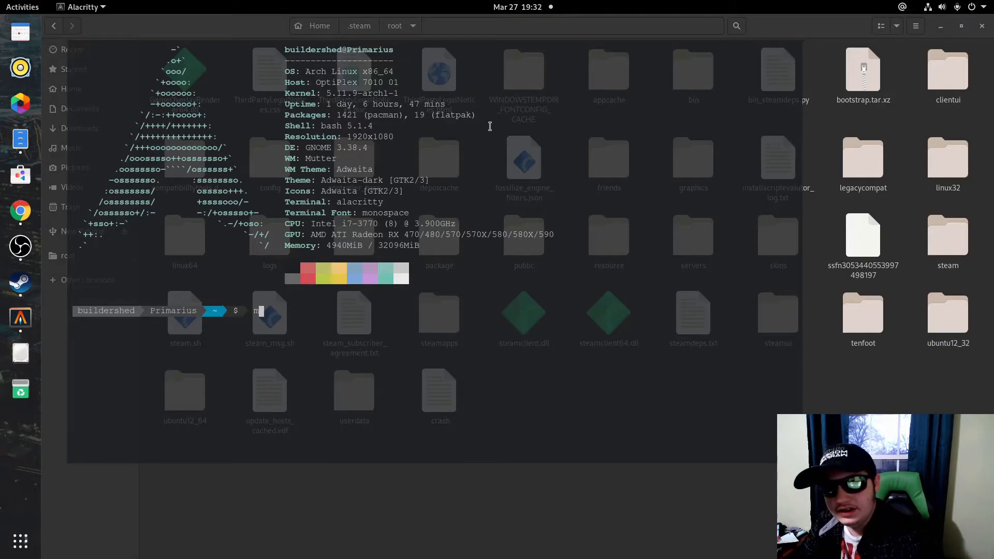
text(~/)
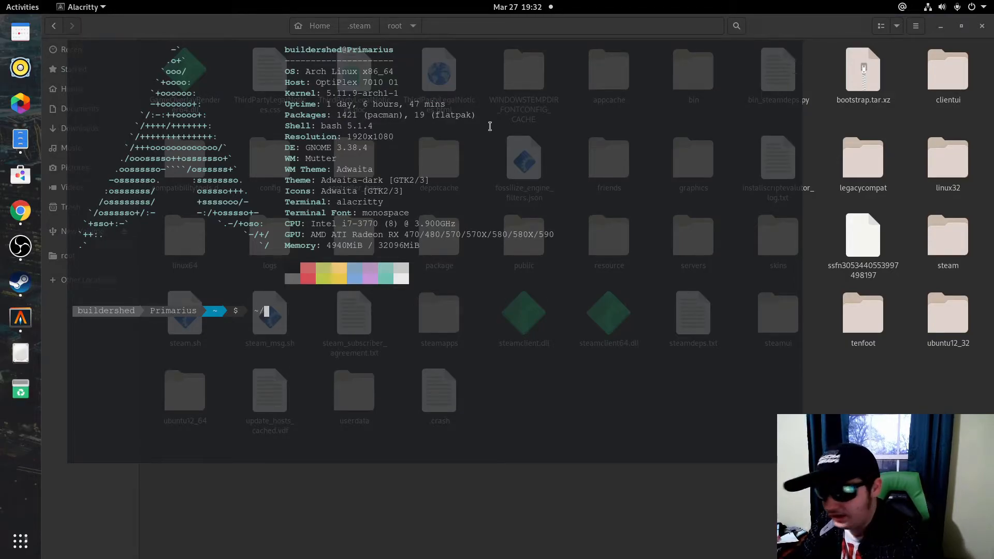
text(.steam/root/)
key(Return)
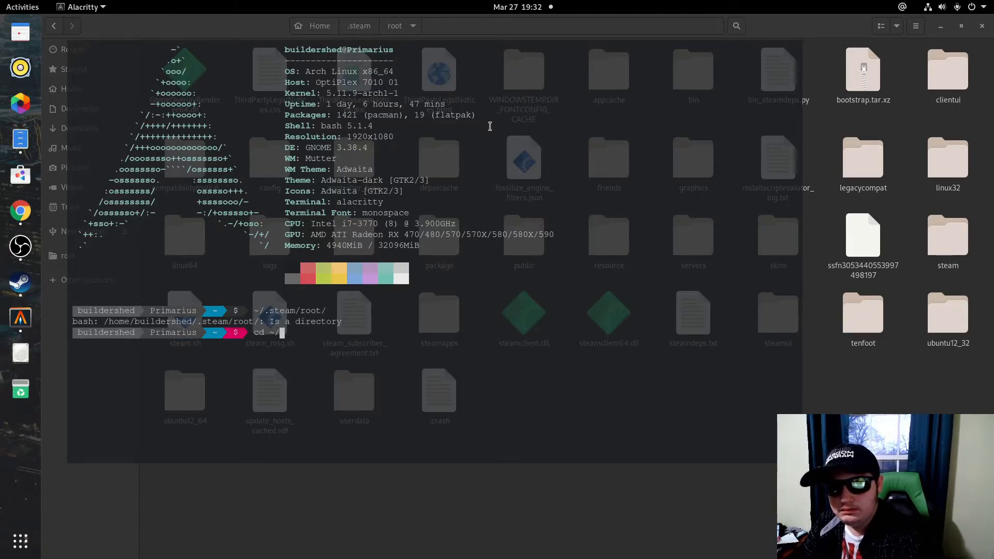
text(cd ~/.steam/root/)
key(Return)
text(mkdir)
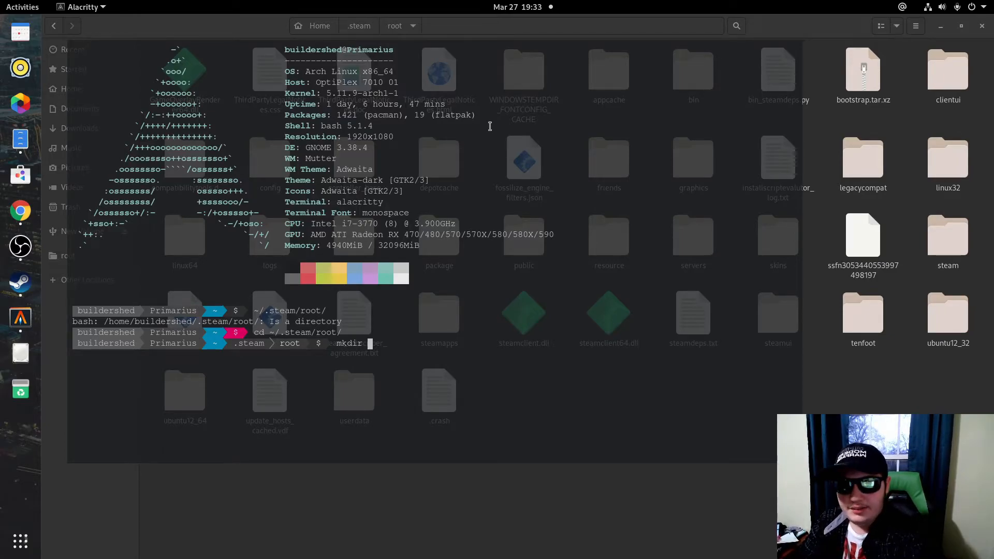
text(compatibilitytools.d)
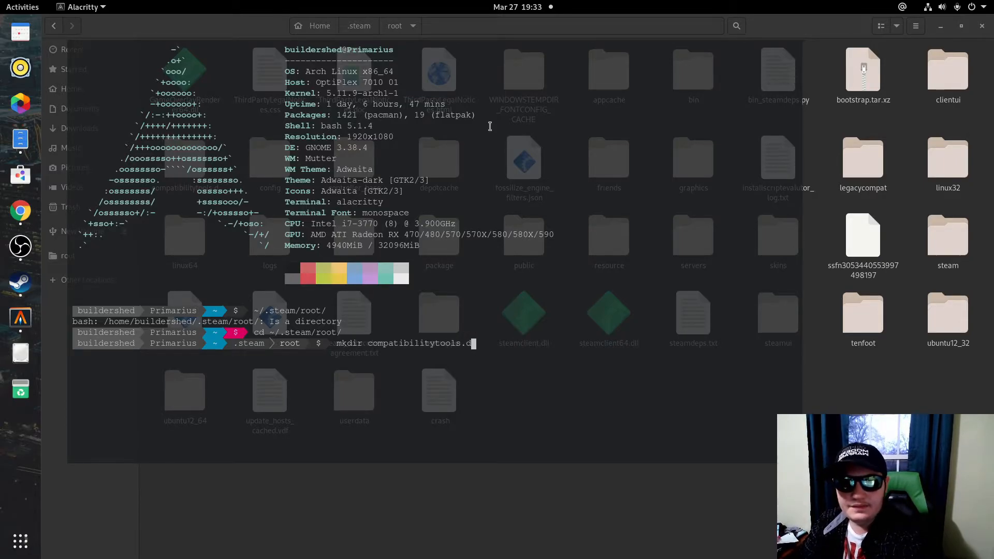
key(BackSpace)
key(BackSpace)
key(BackSpace)
key(BackSpace)
key(BackSpace)
key(BackSpace)
key(BackSpace)
key(BackSpace)
key(BackSpace)
key(BackSpace)
key(BackSpace)
key(BackSpace)
key(BackSpace)
key(BackSpace)
key(BackSpace)
key(BackSpace)
key(BackSpace)
key(BackSpace)
key(BackSpace)
key(BackSpace)
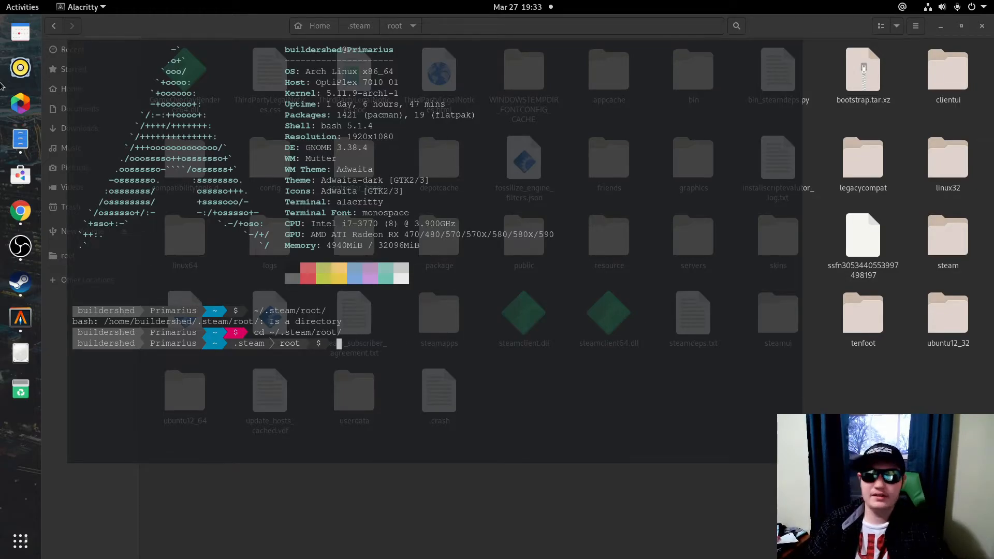
- Quit the Alacritty terminal and remove the root folder's bookmark from Files
right_click(20, 352)
right_click(21, 317)
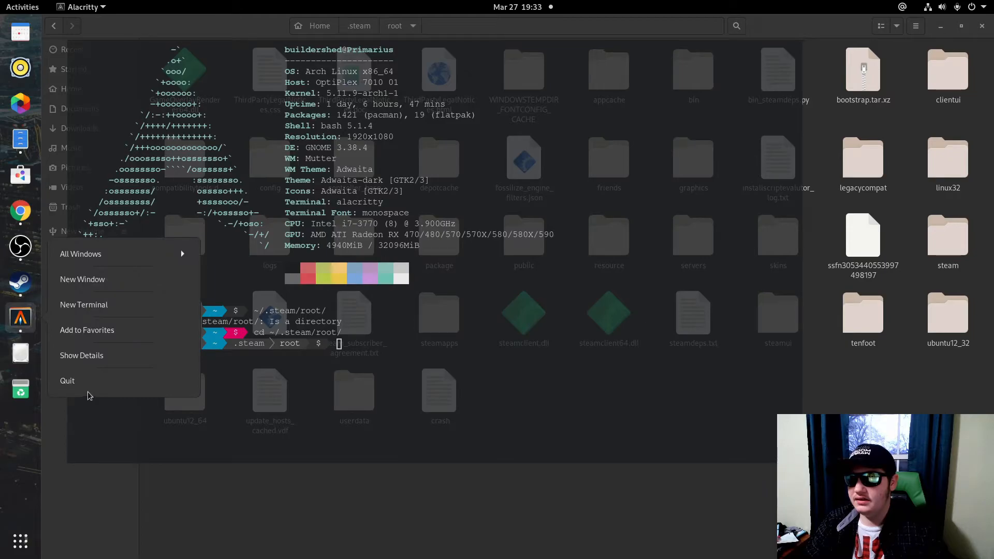
click(73, 382)
right_click(83, 256)
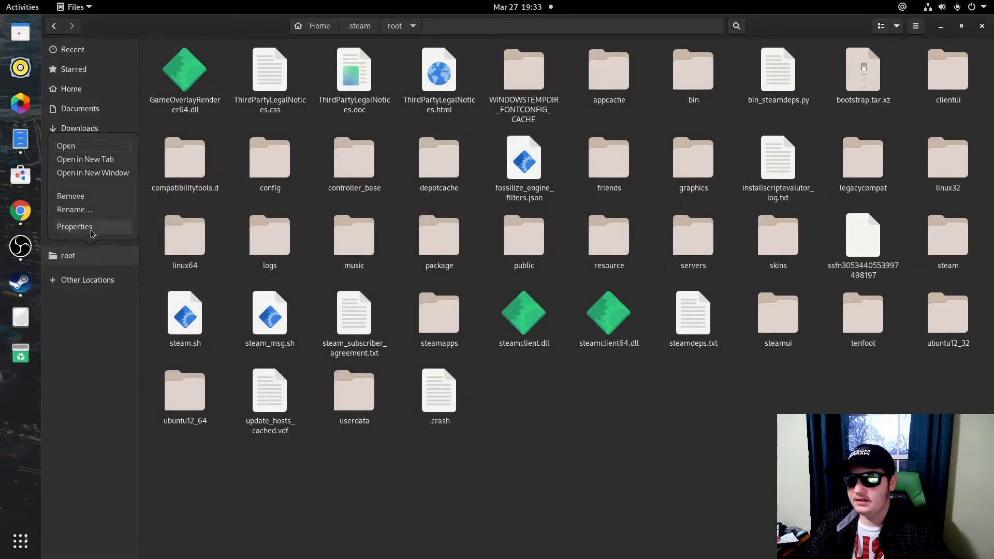
click(87, 201)
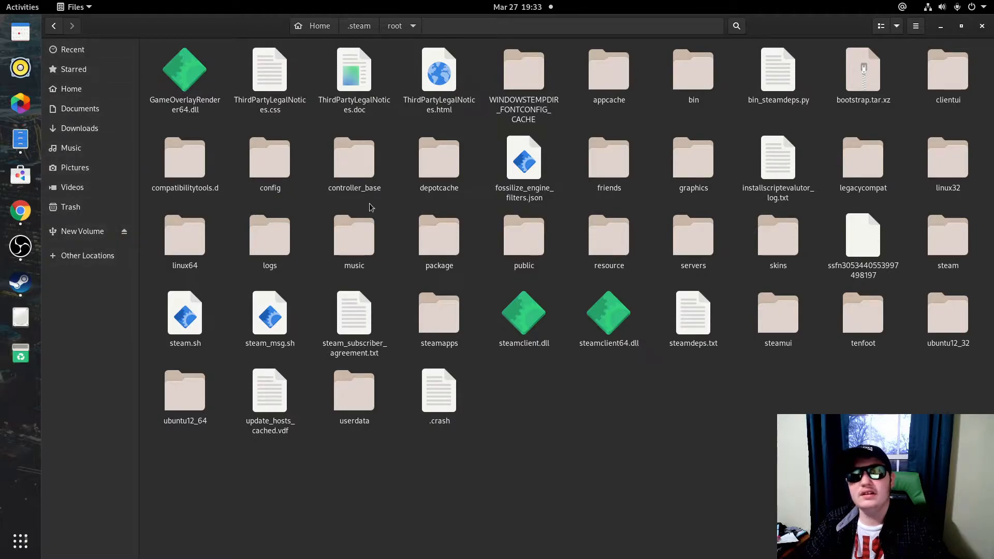
- Paste the copied Proton-6.4-GE-1.tar.gz archive into the compatibilitytools.d folder inside .steam/root
click(359, 27)
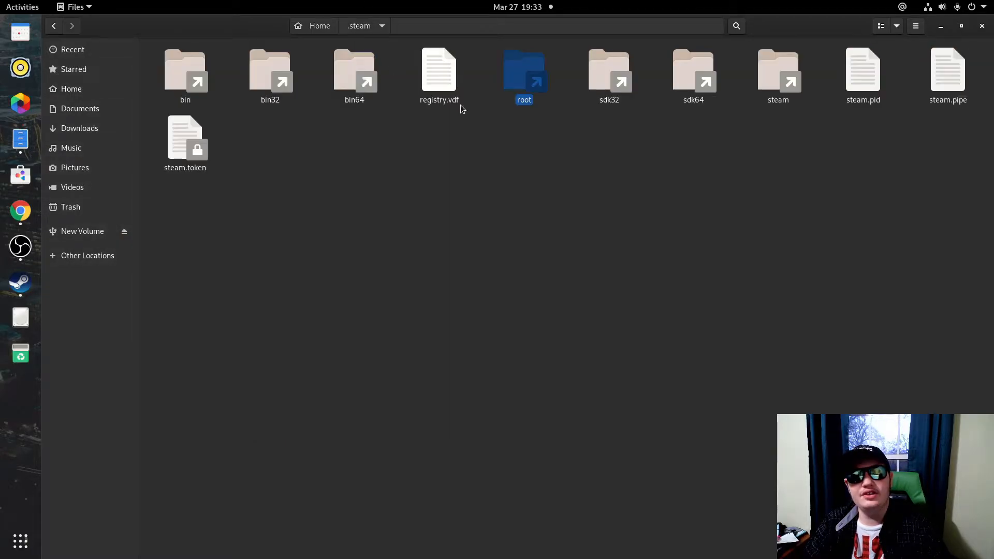
double_click(520, 79)
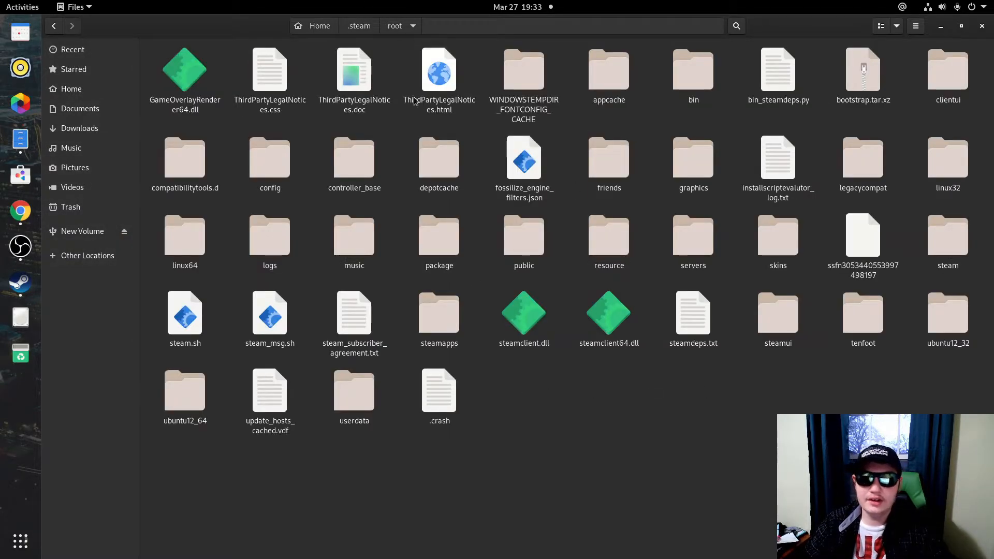
double_click(189, 155)
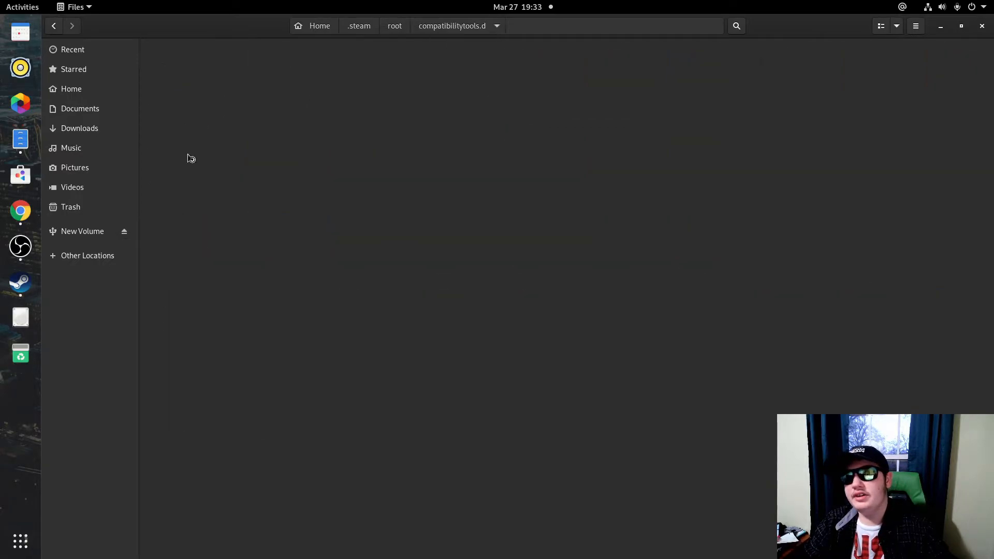
right_click(404, 125)
click(424, 160)
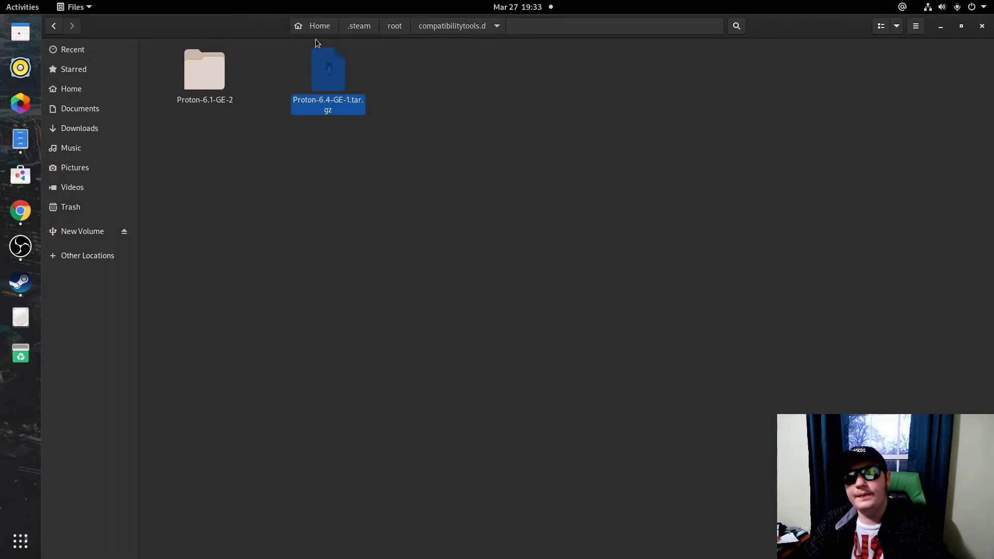
click(377, 82)
- Open Proton-6.4-GE-1.tar.gz in WinRAR, inspect its Proton-6.4-GE-1 folder and close the archive
double_click(315, 76)
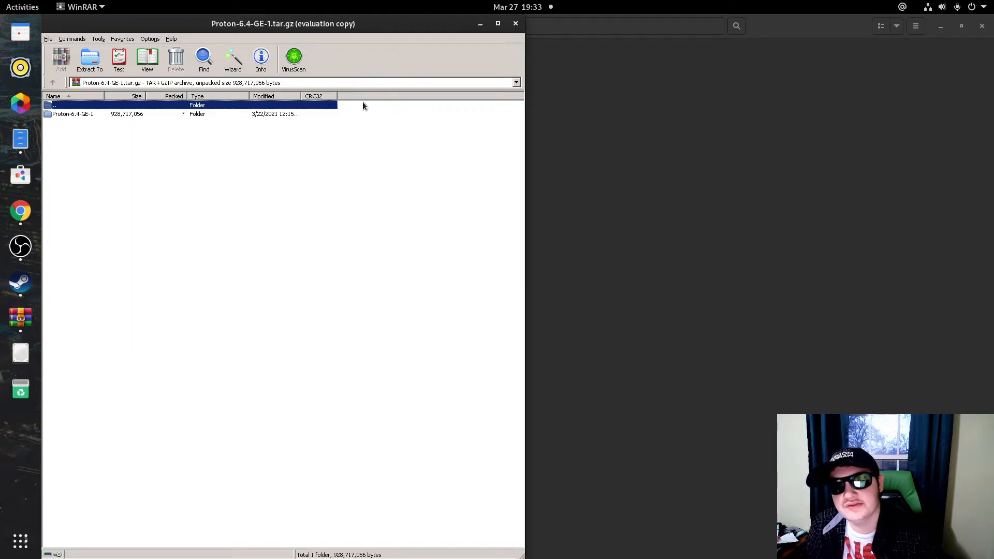
double_click(91, 115)
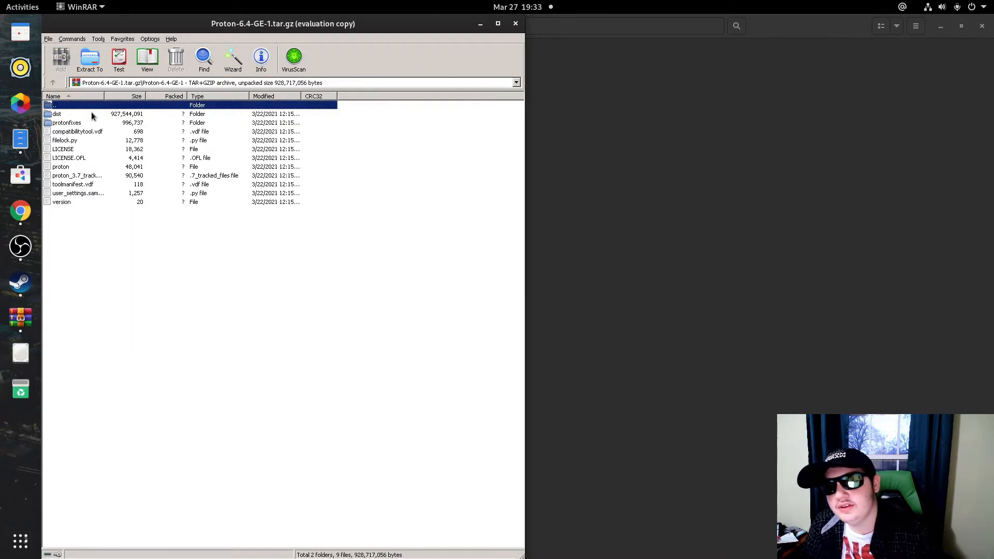
click(568, 19)
click(518, 22)
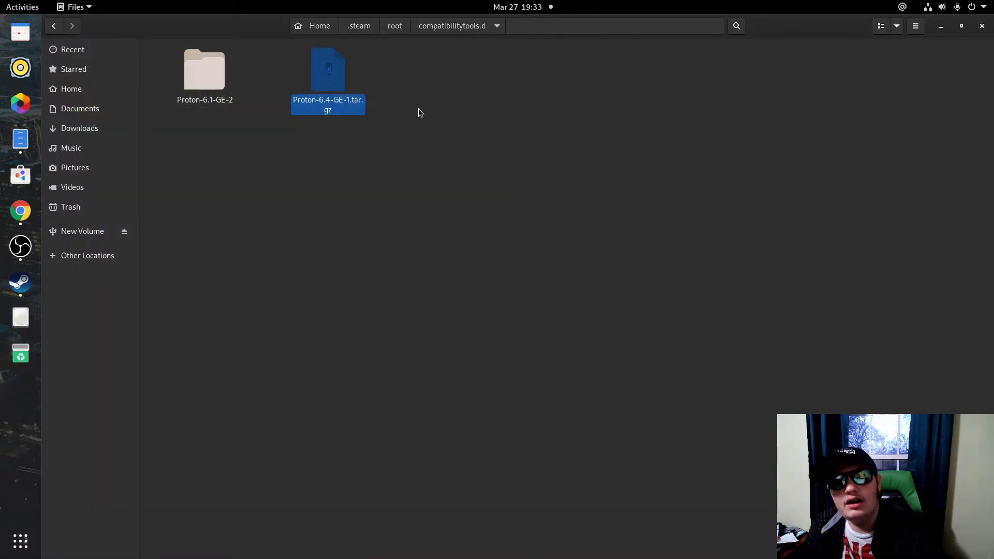
click(410, 105)
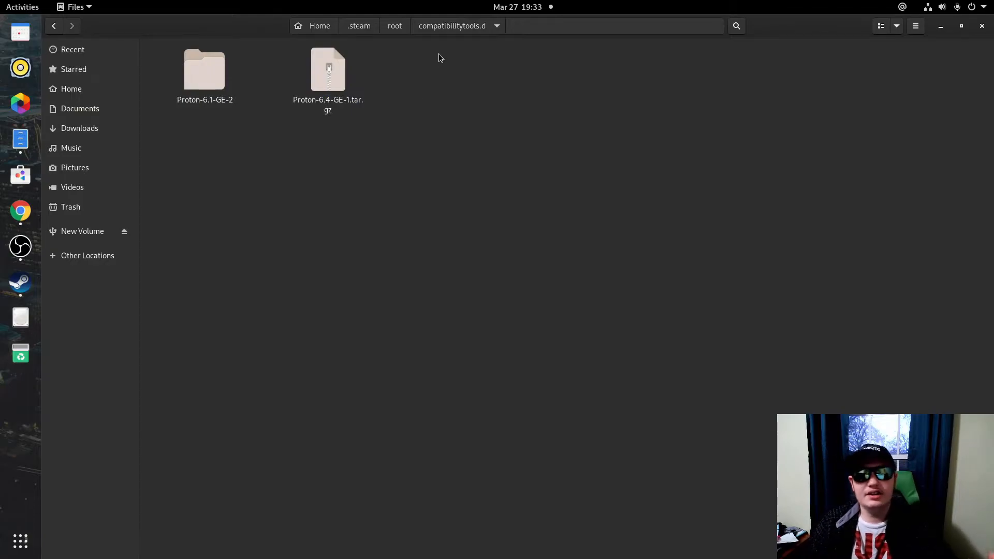
right_click(336, 77)
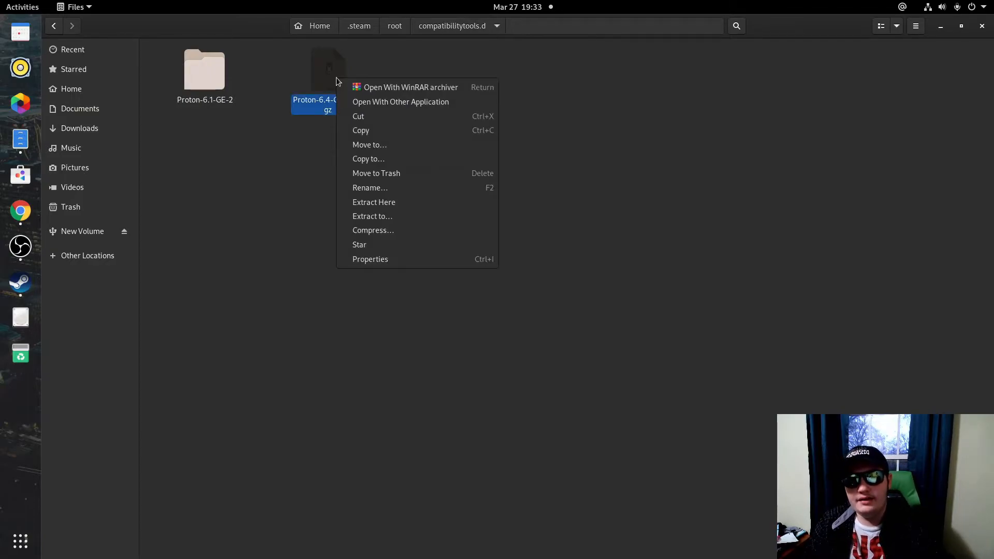
click(384, 102)
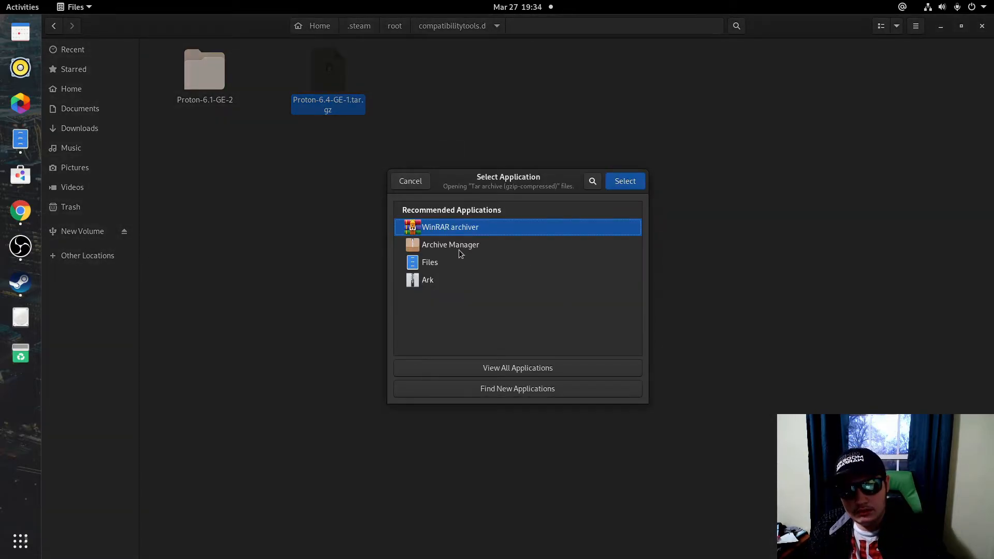
click(421, 182)
right_click(341, 89)
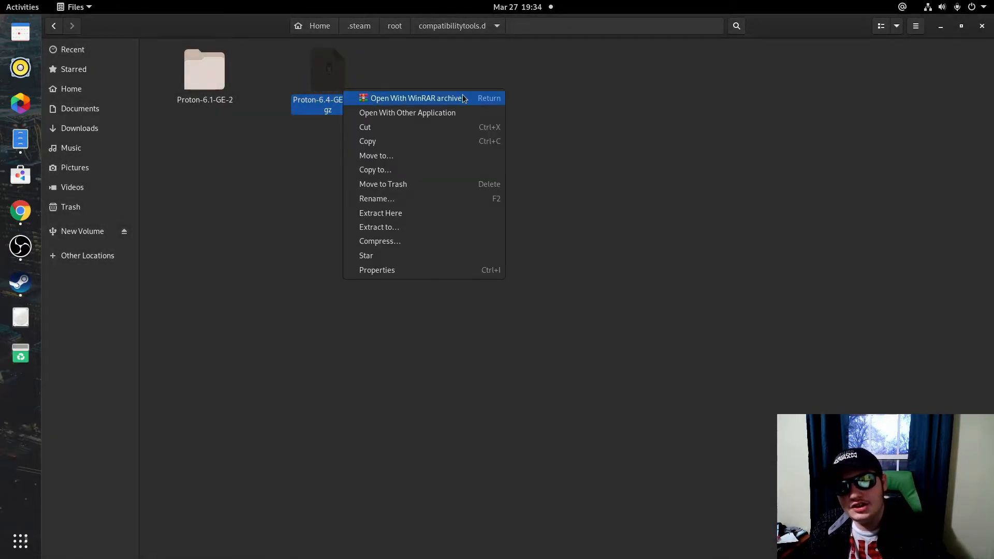
click(464, 98)
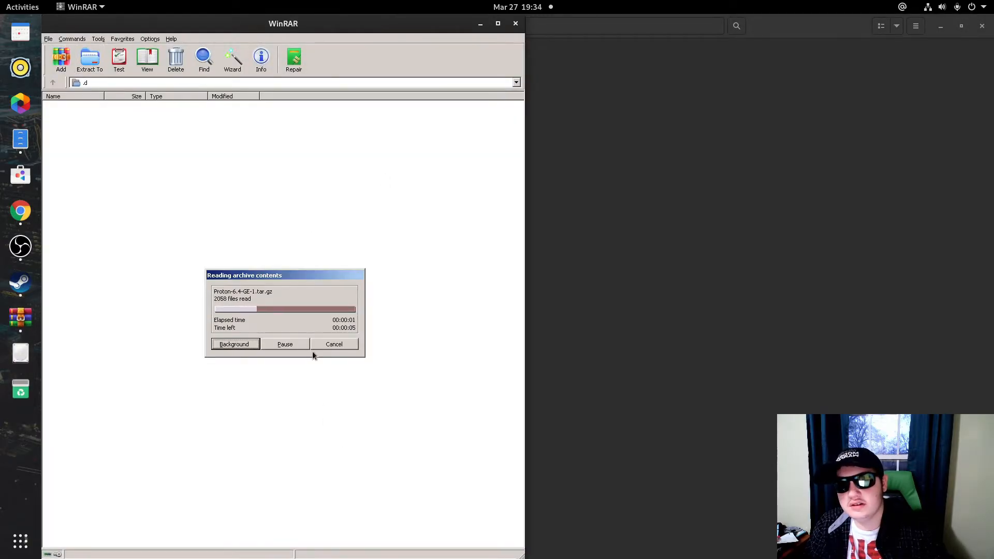
click(328, 347)
- Extract the Proton-6.4-GE-1.tar.gz archive directly into the compatibilitytools.d folder
right_click(334, 86)
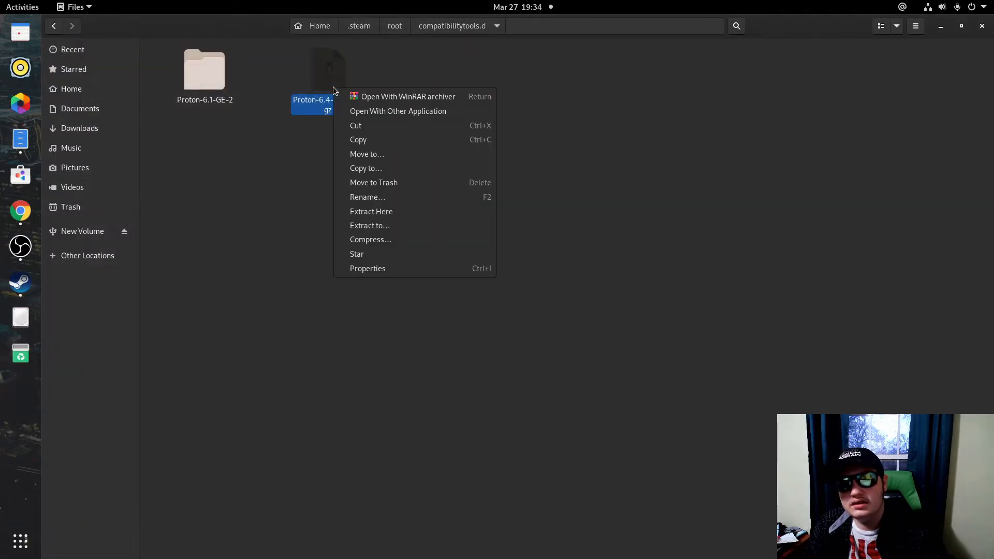
click(423, 213)
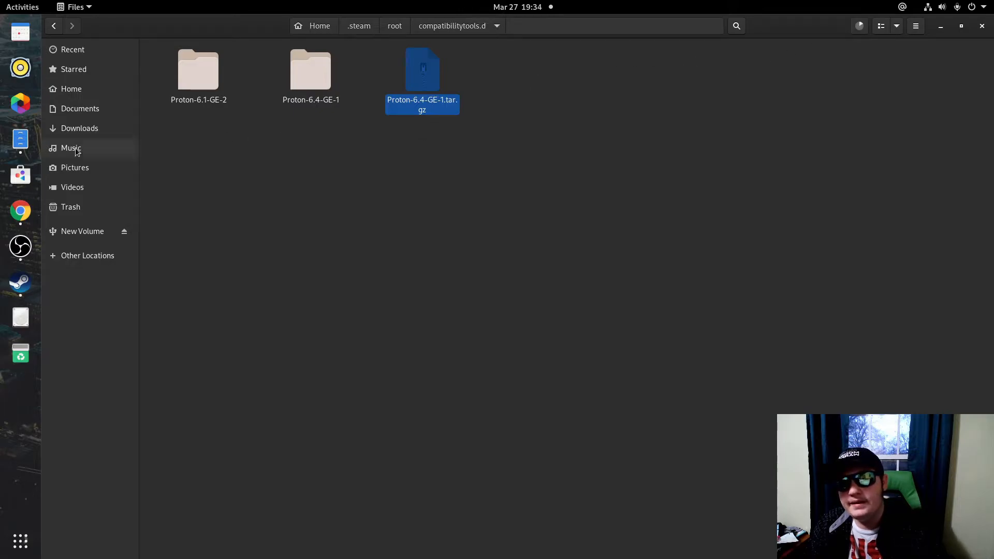
- Switch to Chrome, select the tar extraction command in the proton-ge-custom README's native instructions, and return to the releases page
click(21, 213)
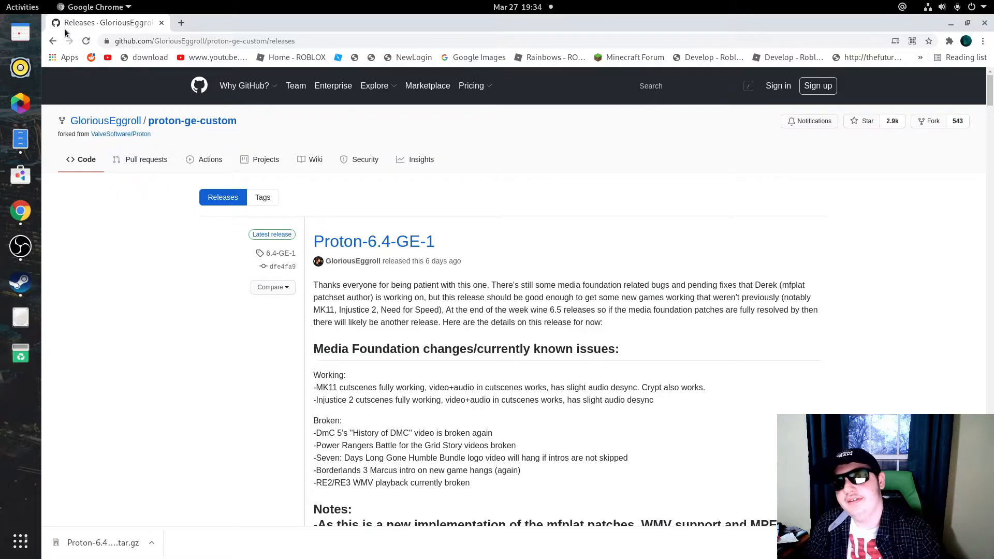
click(53, 41)
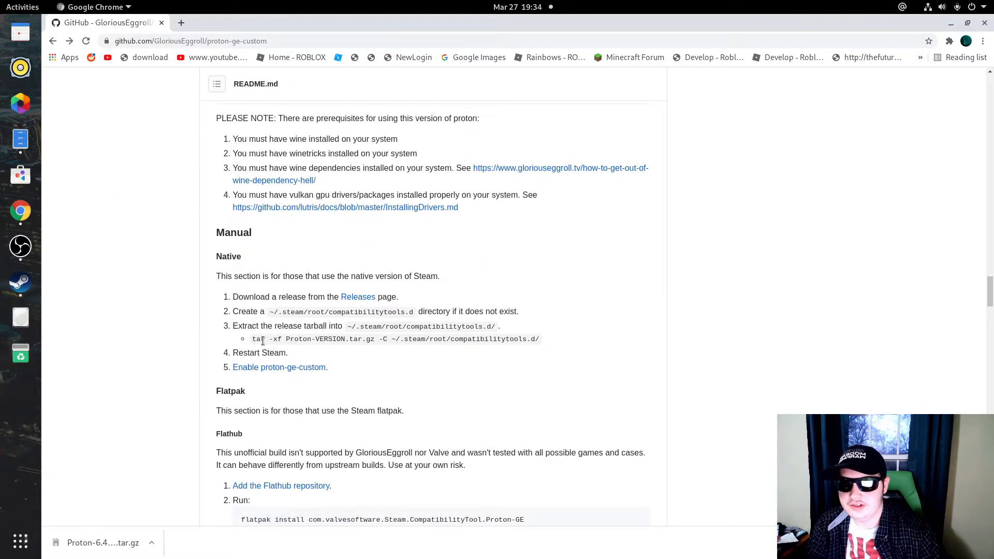
drag(252, 340, 544, 346)
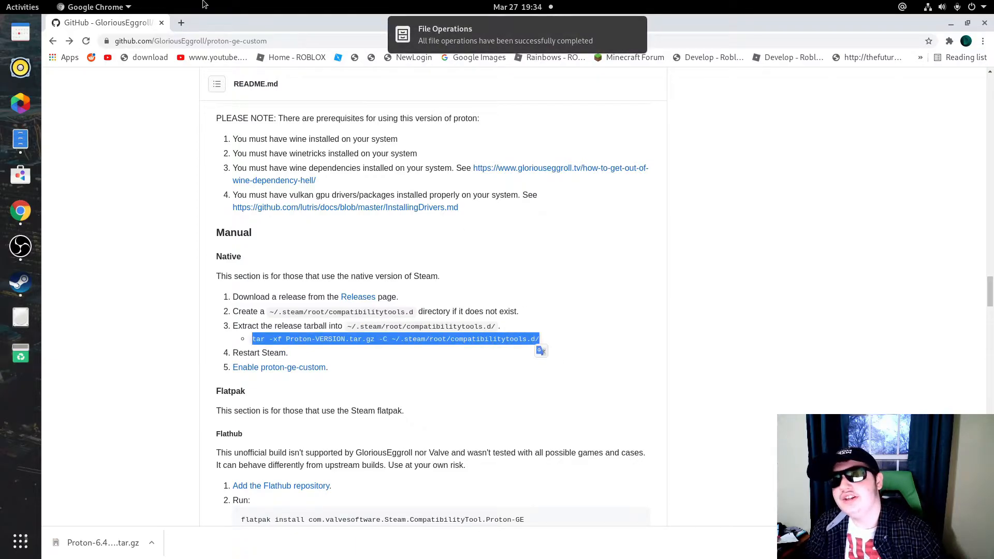
right_click(311, 343)
click(325, 348)
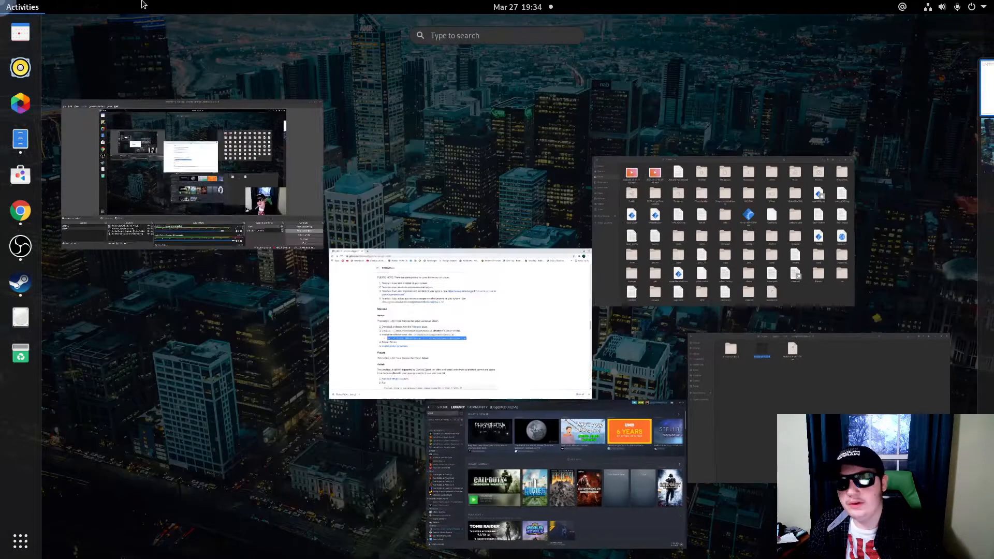
key(alt+Right)
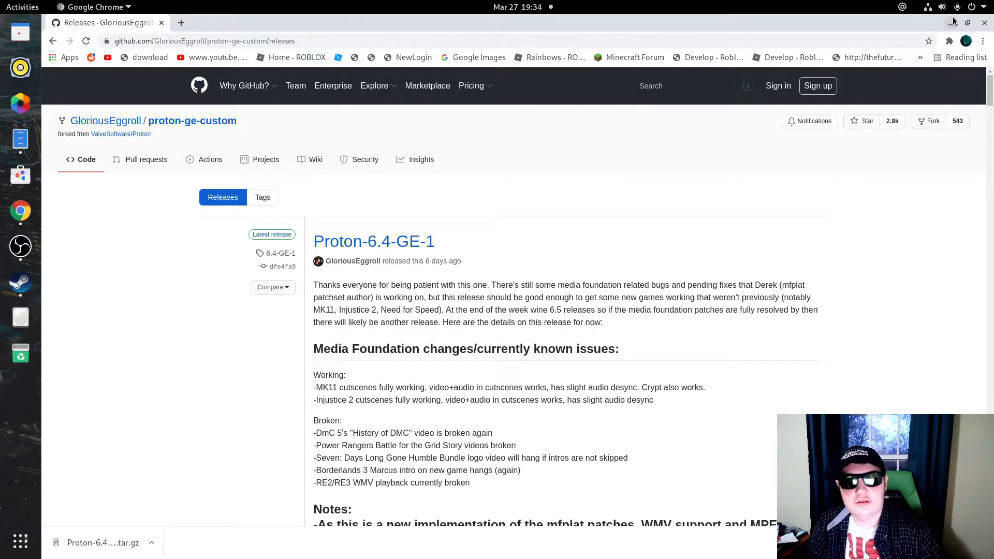
- Switch to Files, look into the extracted Proton-6.4-GE-1 folder and return to compatibilitytools.d
click(11, 136)
click(389, 182)
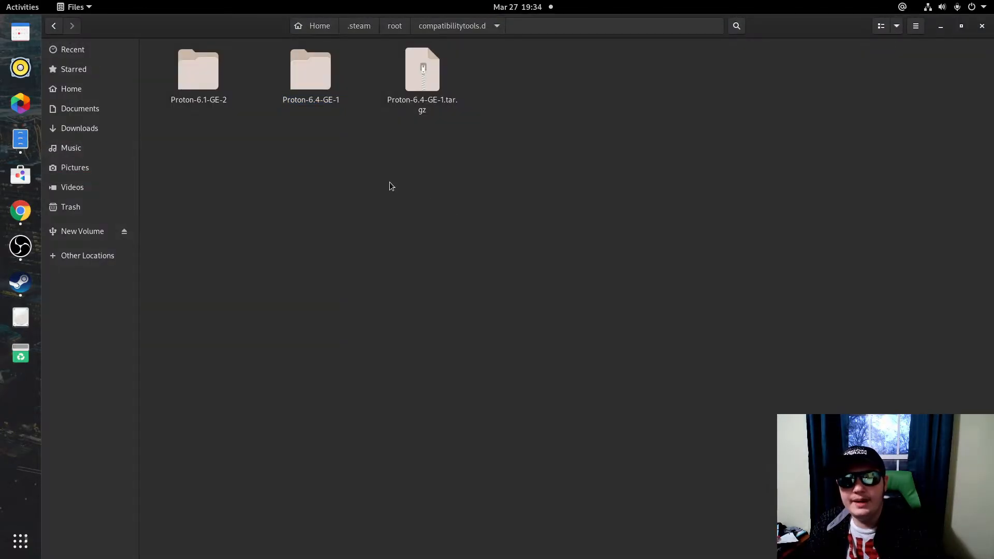
double_click(312, 78)
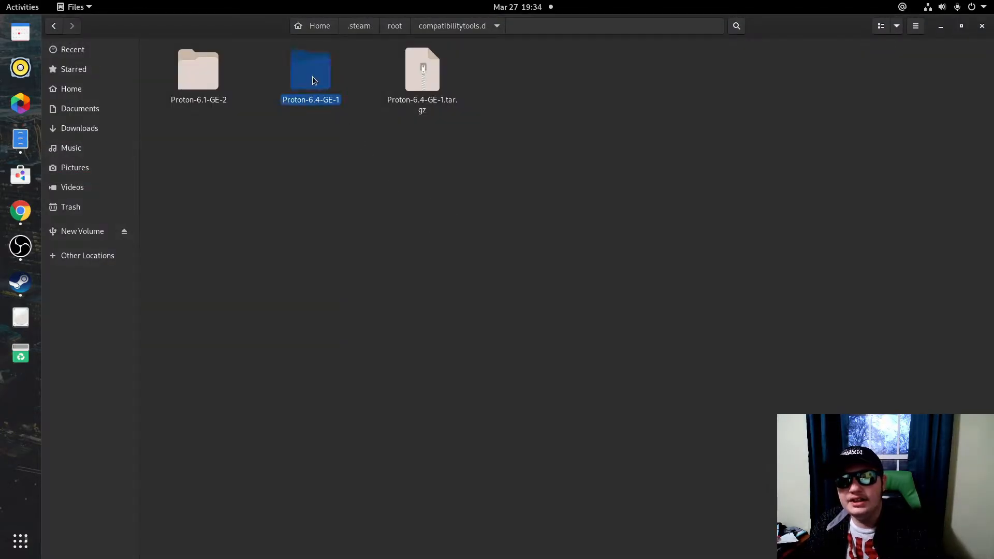
click(454, 31)
click(189, 72)
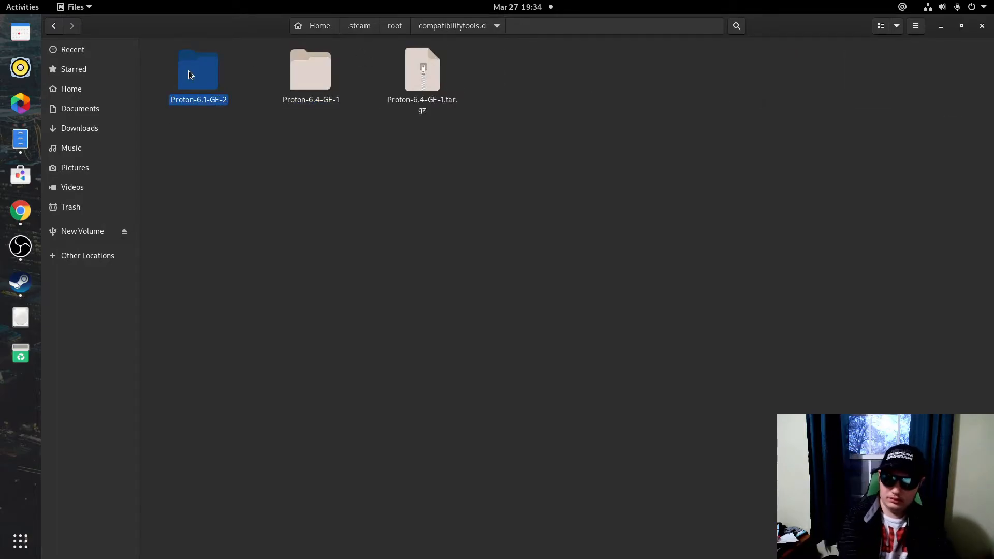
click(289, 153)
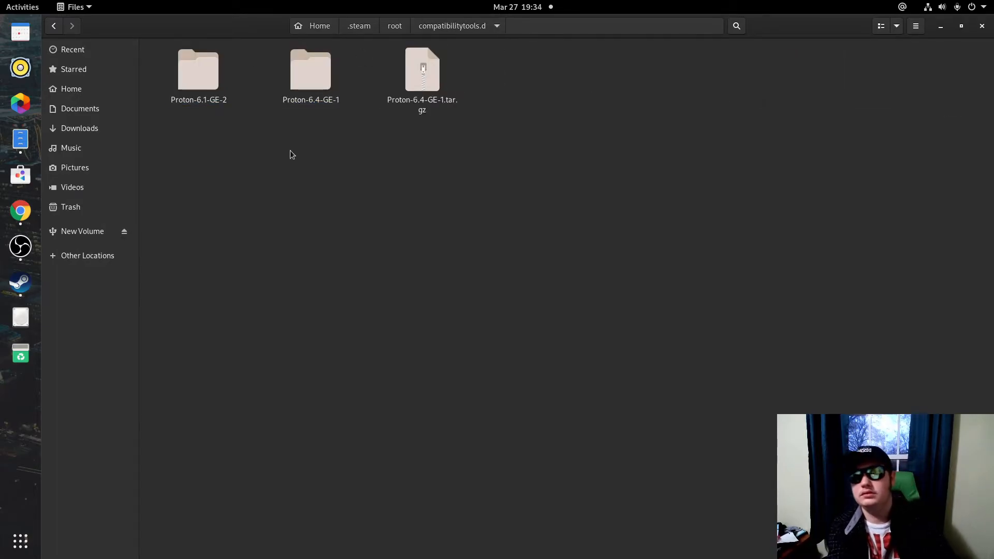
- Delete the Proton-6.4-GE-1.tar.gz archive from the compatibilitytools.d folder
drag(247, 111, 477, 175)
click(414, 70)
key(Delete)
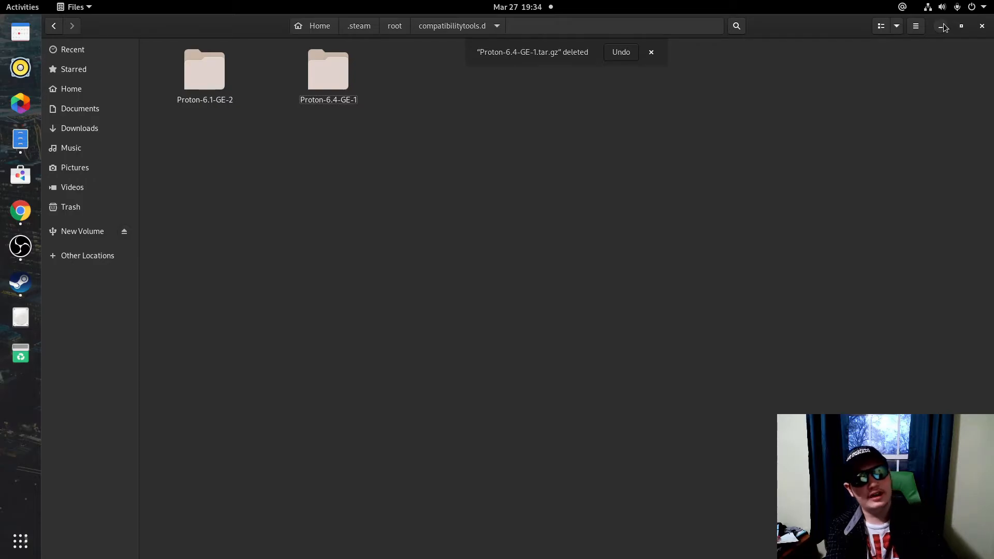
- Close both Files windows and the Chrome window, and minimise OBS Studio
click(981, 27)
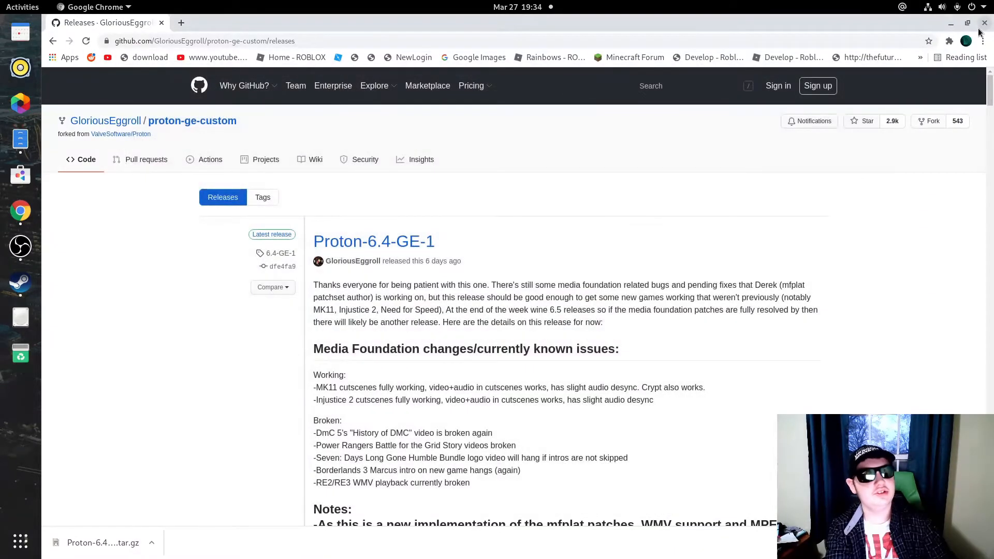
click(984, 23)
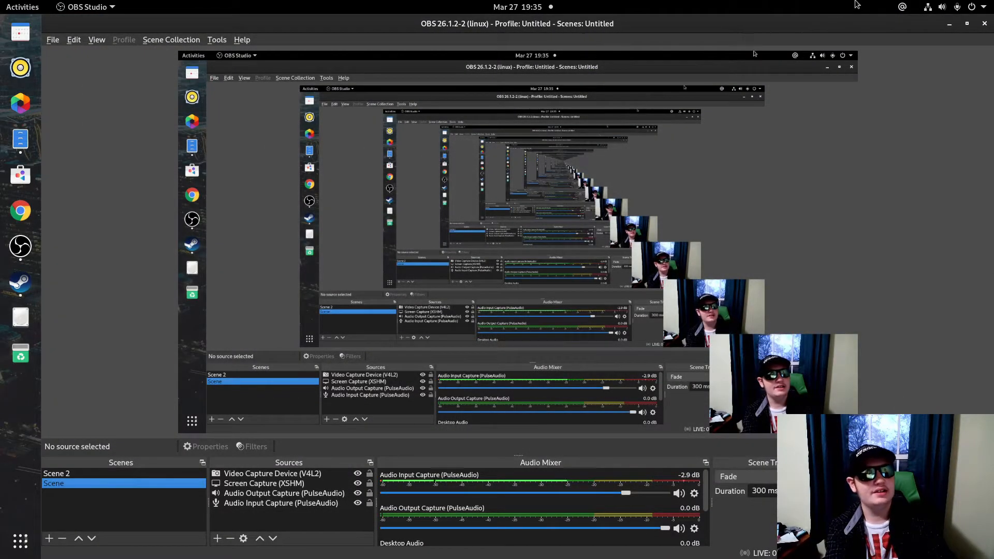
click(947, 24)
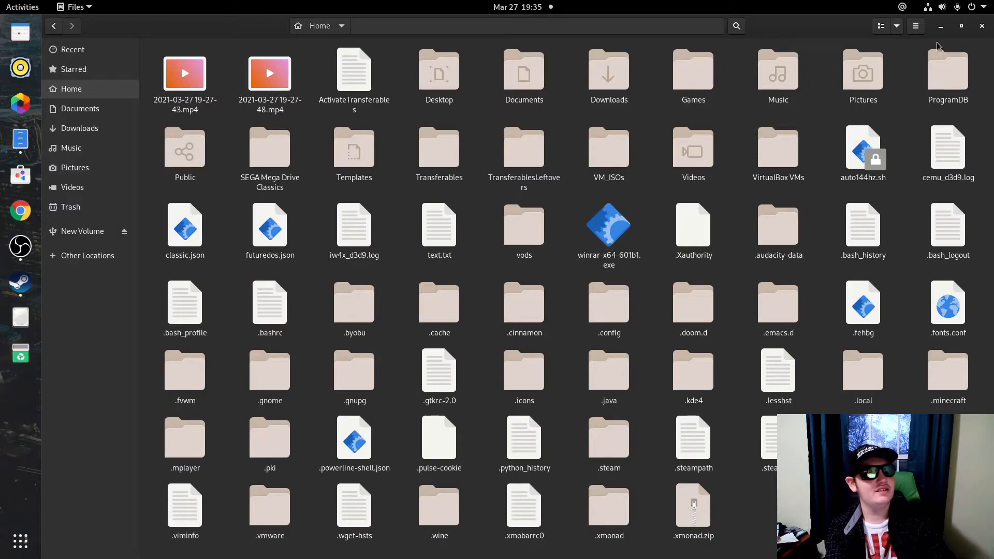
click(981, 25)
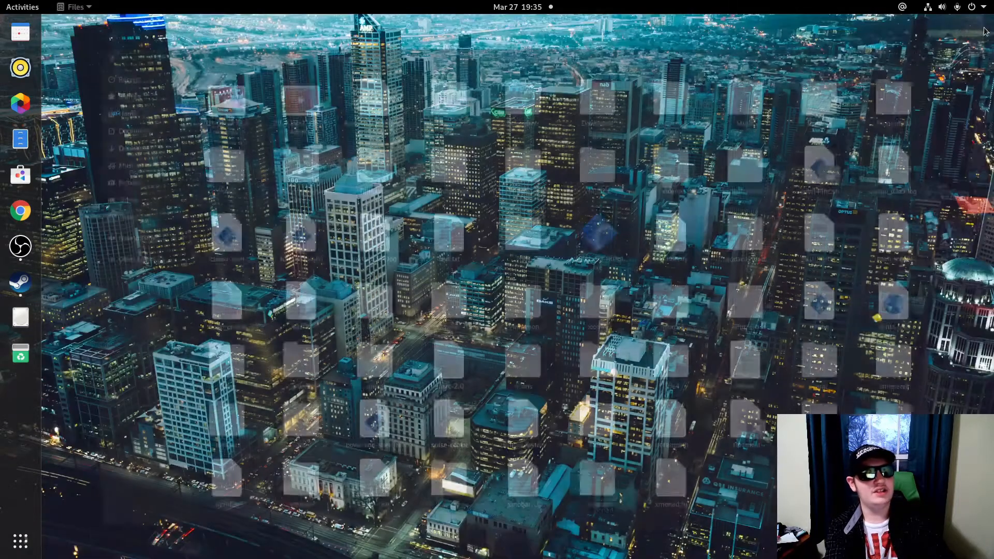
- Switch to Steam and exit the client completely
click(20, 283)
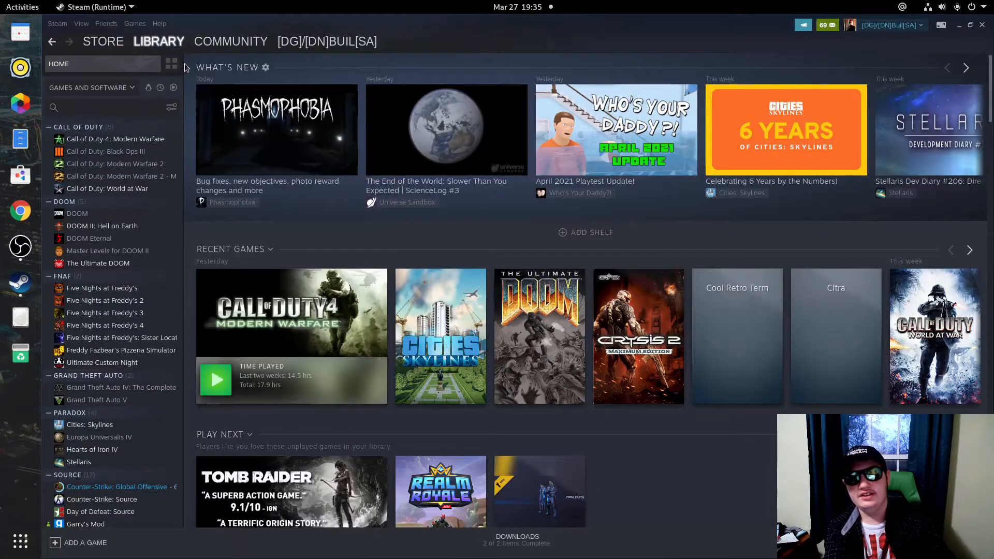
click(57, 24)
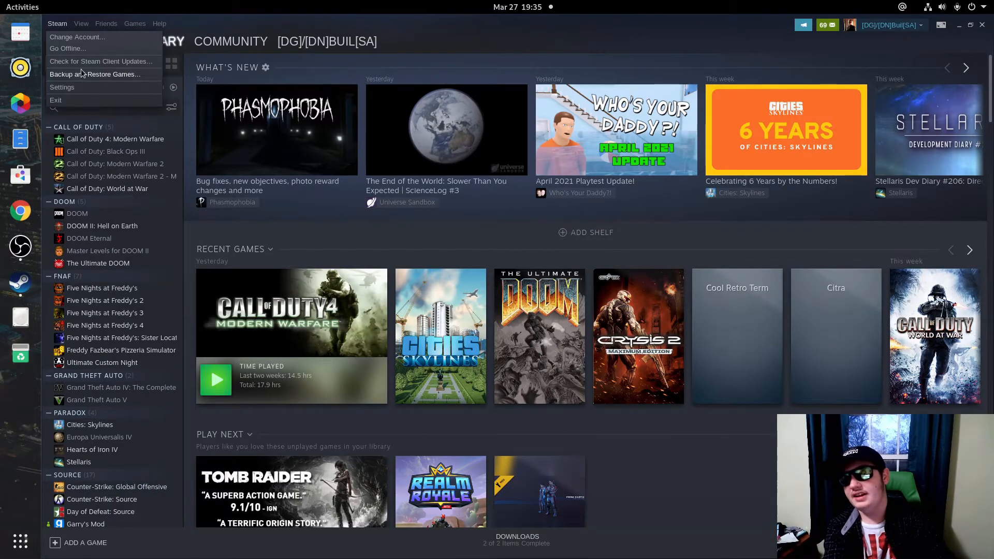
click(89, 110)
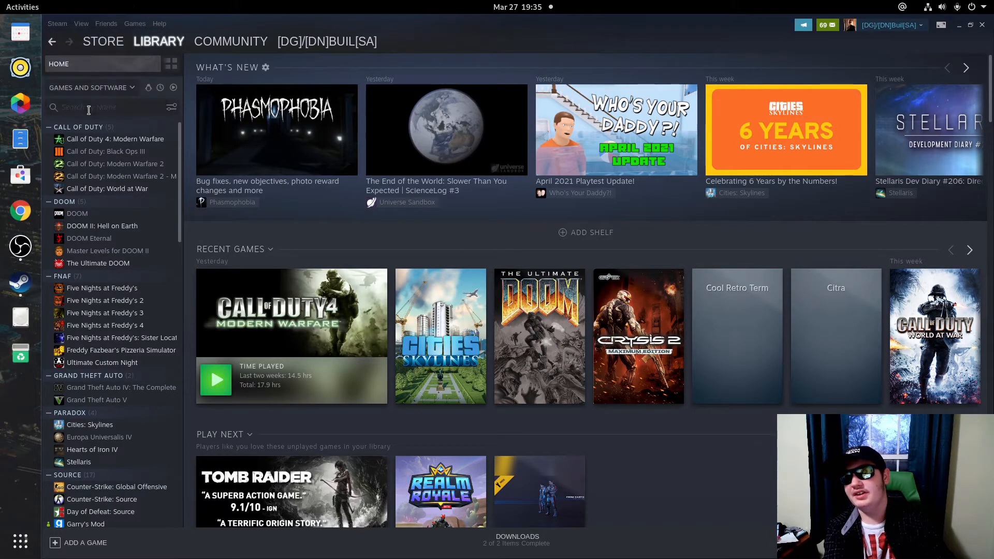
click(58, 24)
click(61, 27)
click(61, 27)
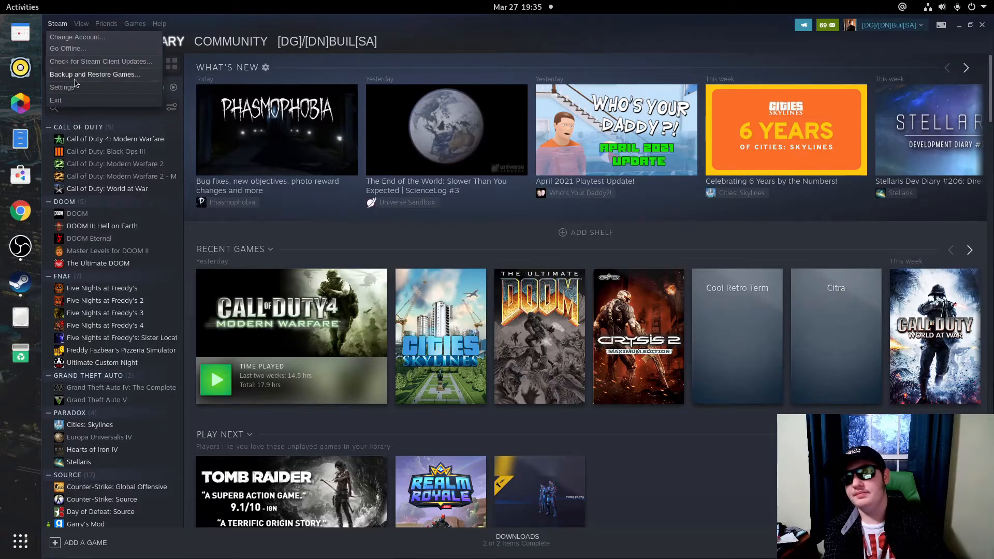
click(58, 100)
- Find Steam among the installed applications, launch it again and dismiss its news window
click(20, 541)
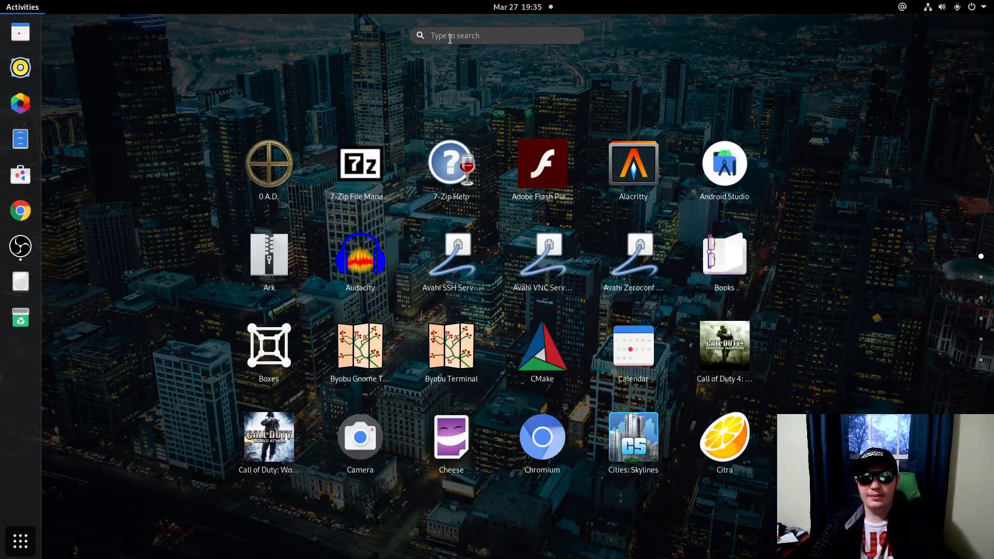
text(stea)
click(254, 112)
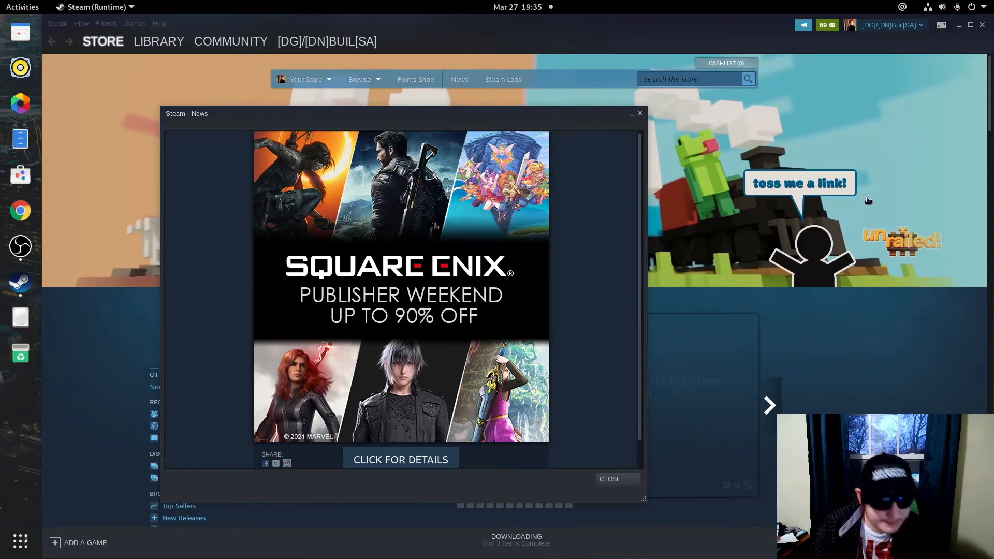
click(625, 479)
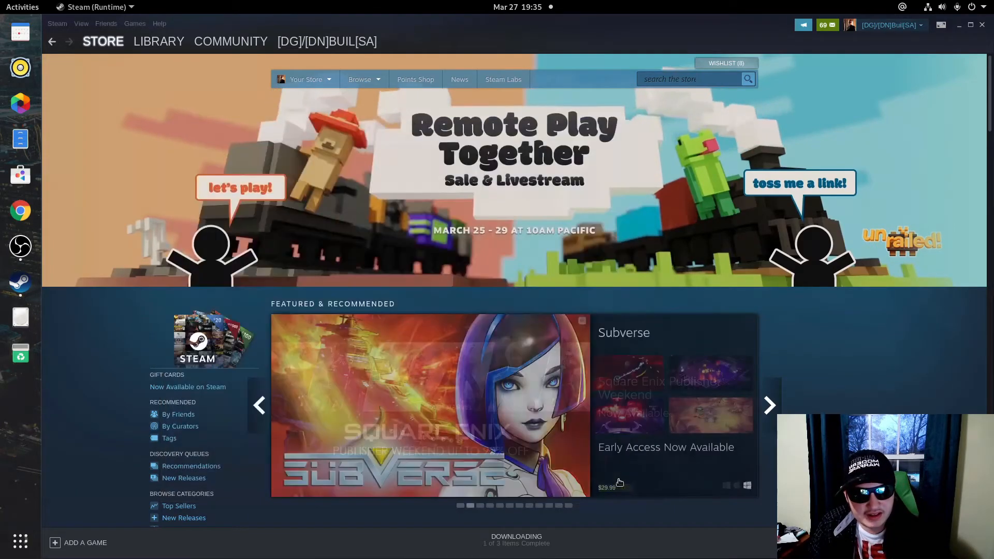
- Open Steam's settings, look through the Account, Library and Downloads pages, and bring up the Steam Play page
mouse_move(0, 0)
click(620, 204)
click(57, 23)
click(85, 87)
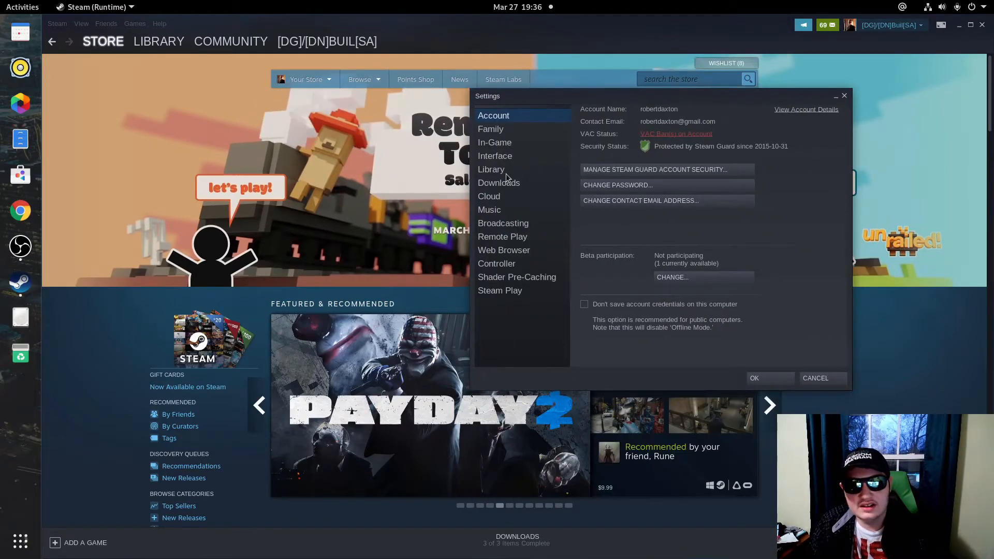
click(505, 182)
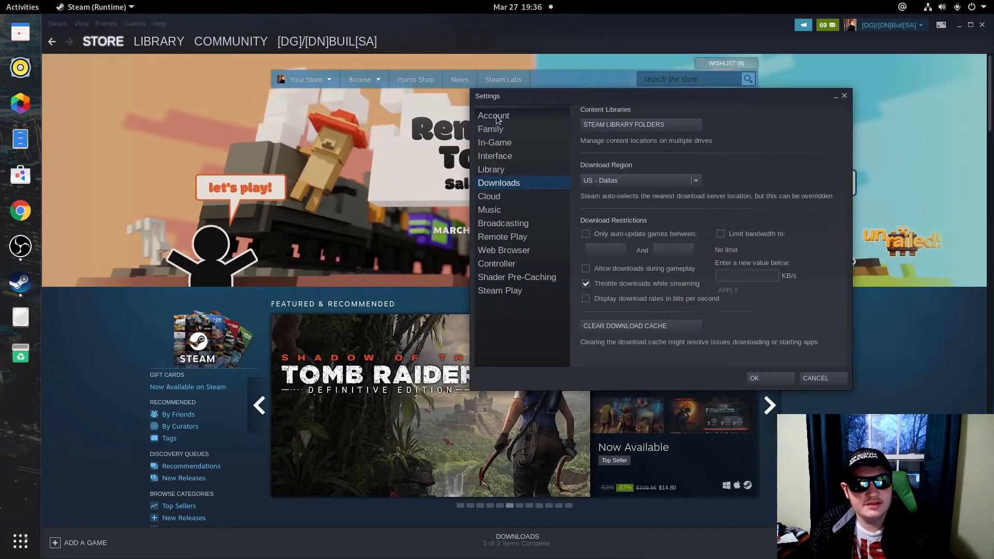
click(503, 117)
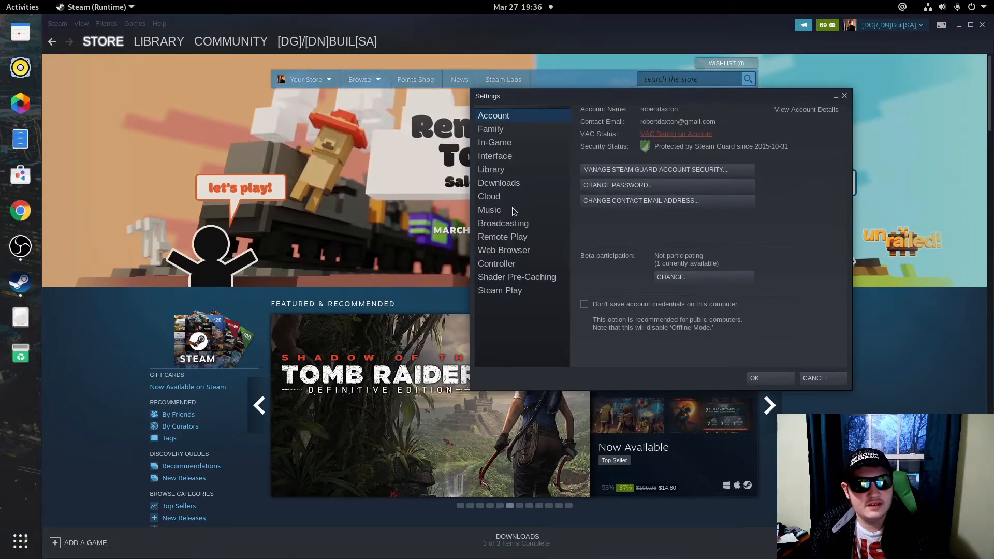
click(491, 169)
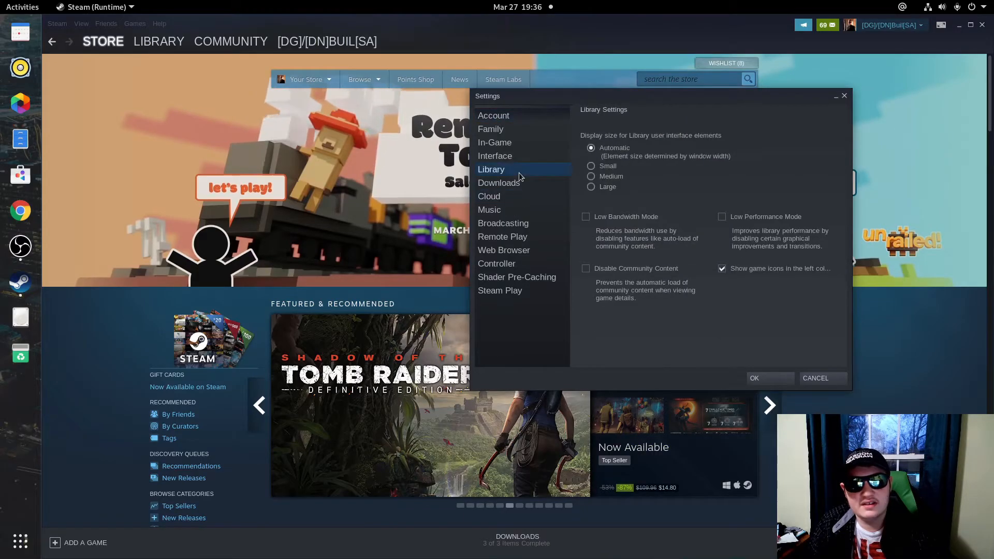
click(498, 182)
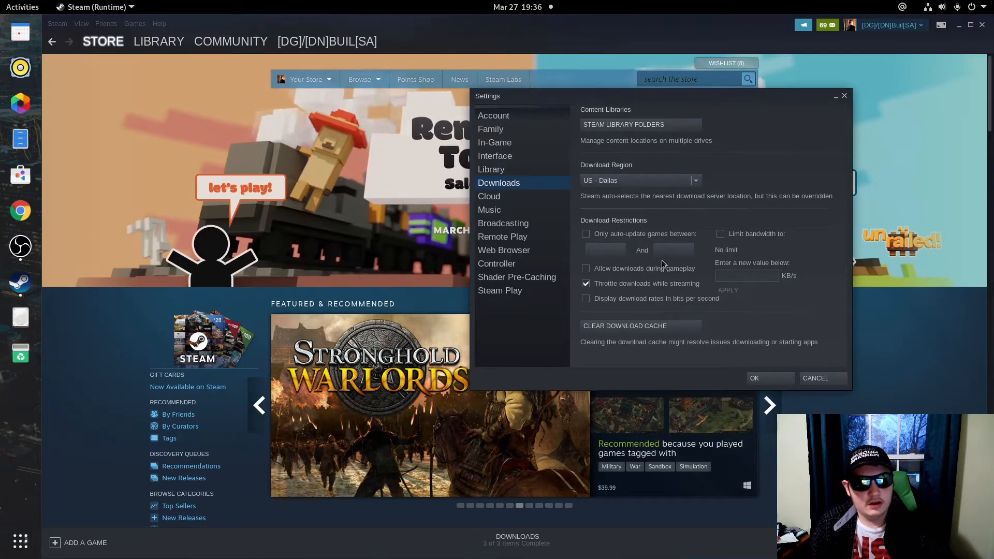
click(515, 291)
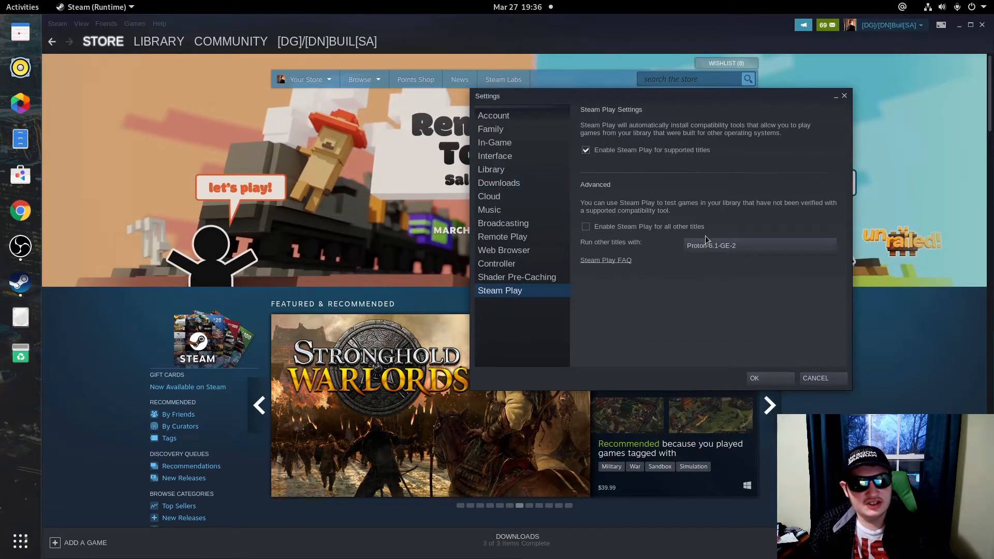
- Enable Steam Play for all other titles, run them with Proton-6.4-GE-1, and apply the change by restarting Steam
click(647, 227)
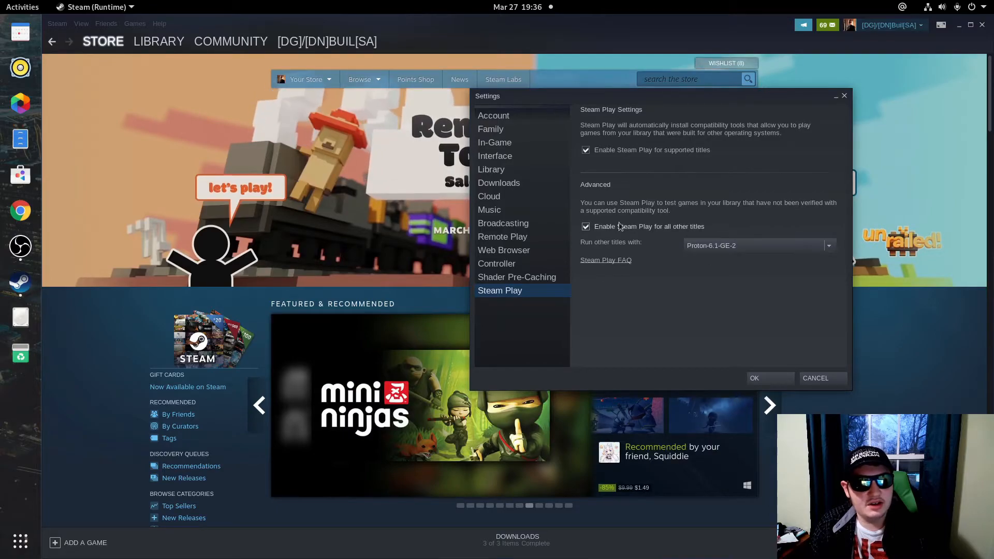
click(830, 246)
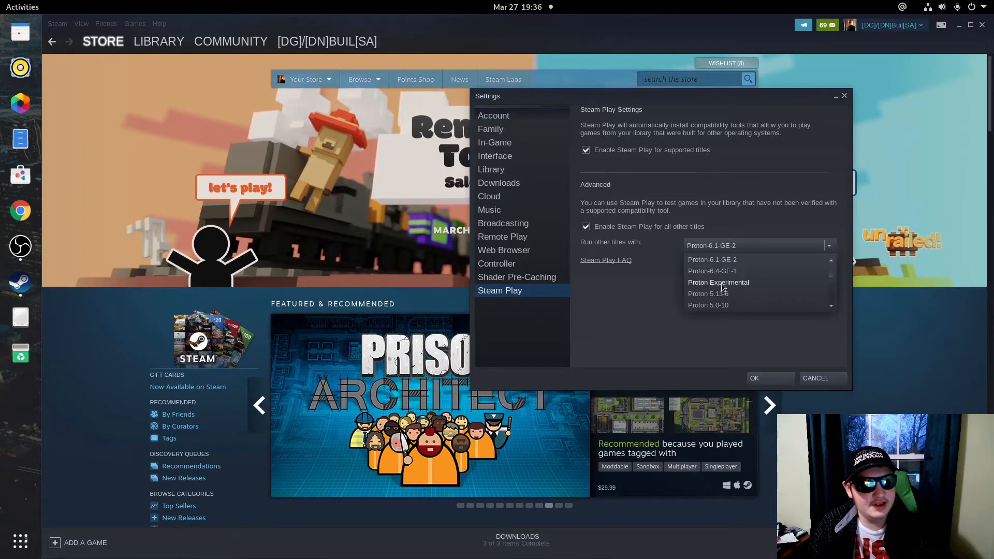
click(737, 271)
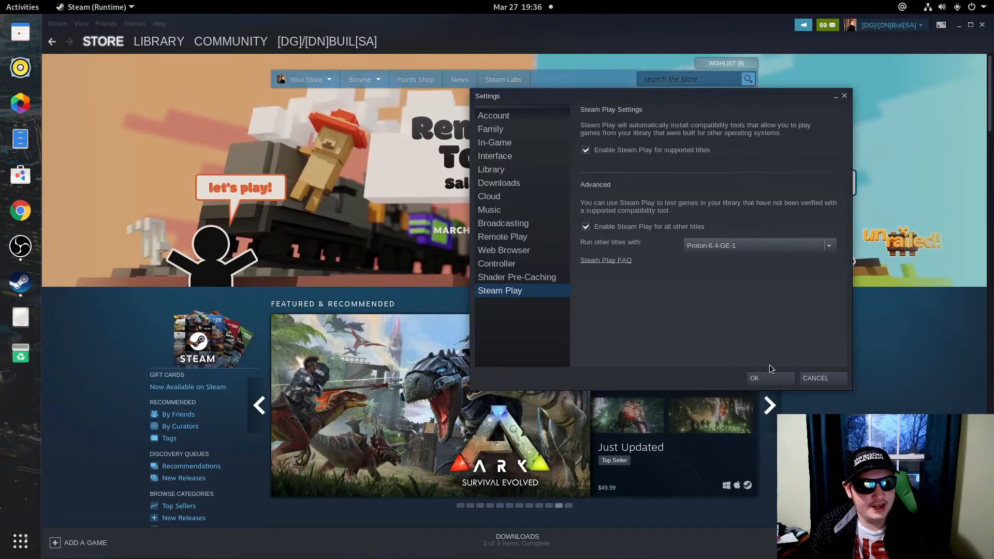
click(757, 377)
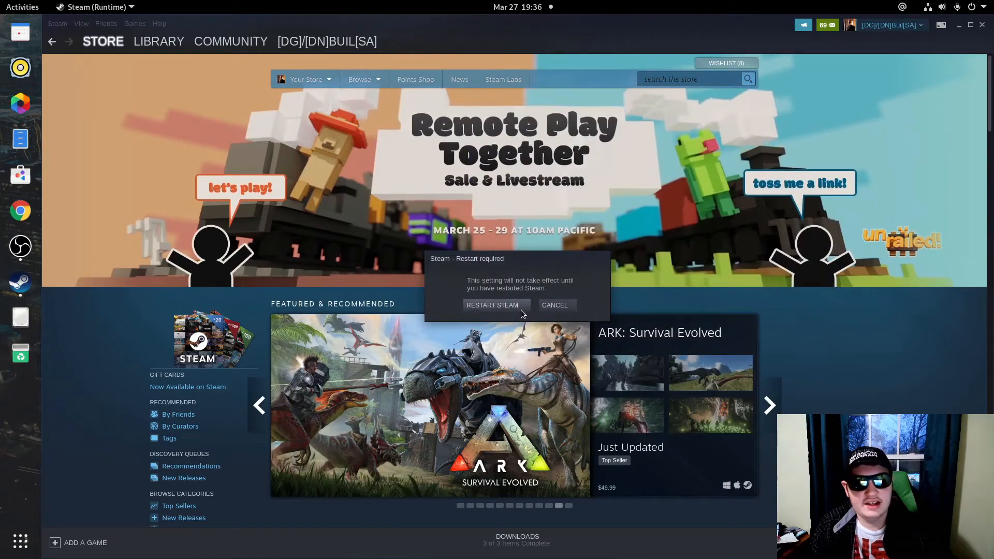
click(461, 308)
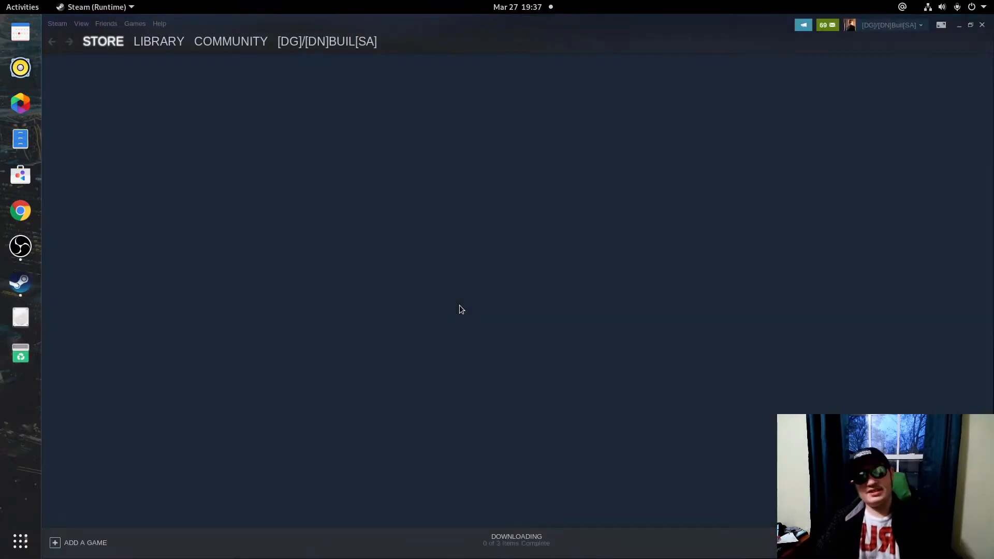
- Open the game library in the restarted Steam client
mouse_move(0, 0)
click(619, 234)
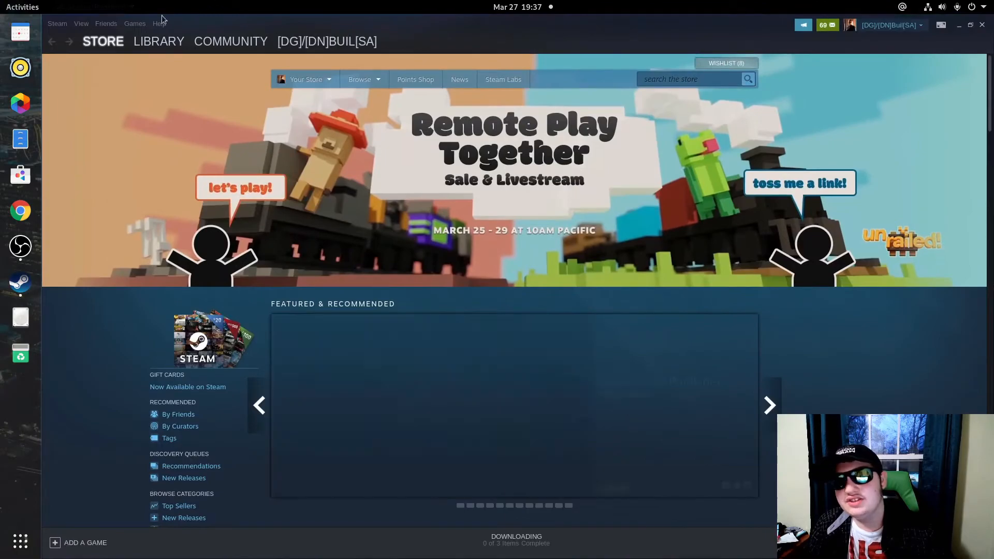
click(158, 42)
mouse_move(322, 38)
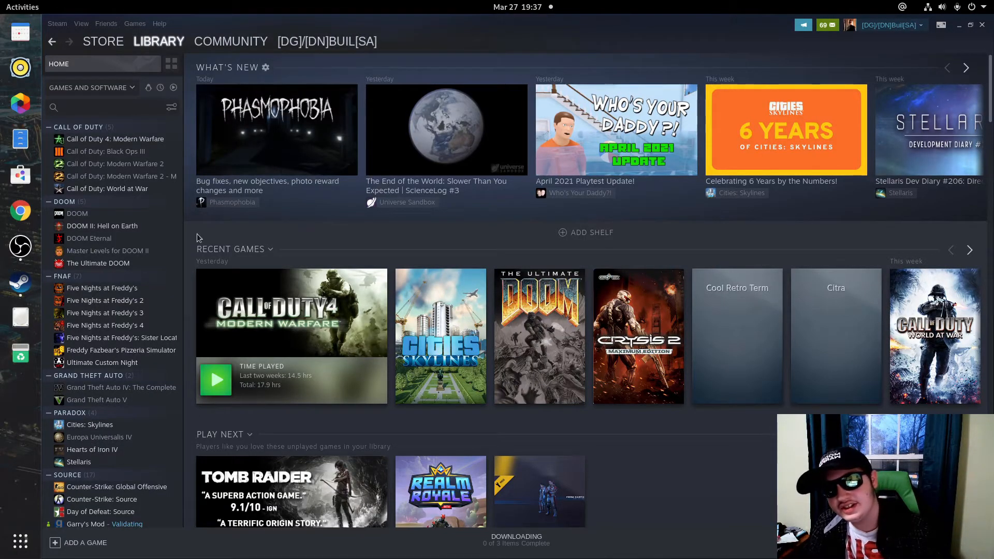
scroll(85, 423, down, 3)
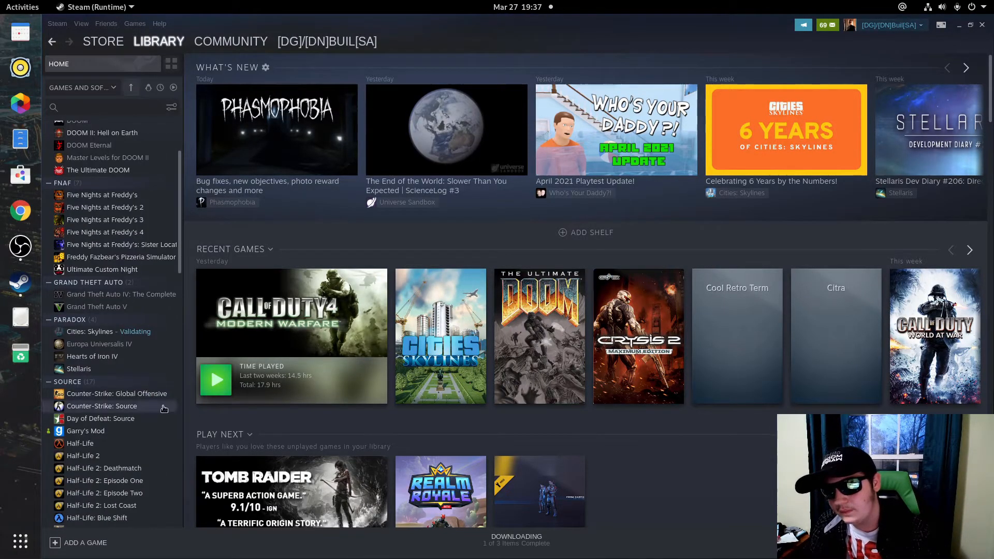
- View the library pages of Half-Life 2 and Cities: Skylines and the available game options for Cities: Skylines
right_click(113, 335)
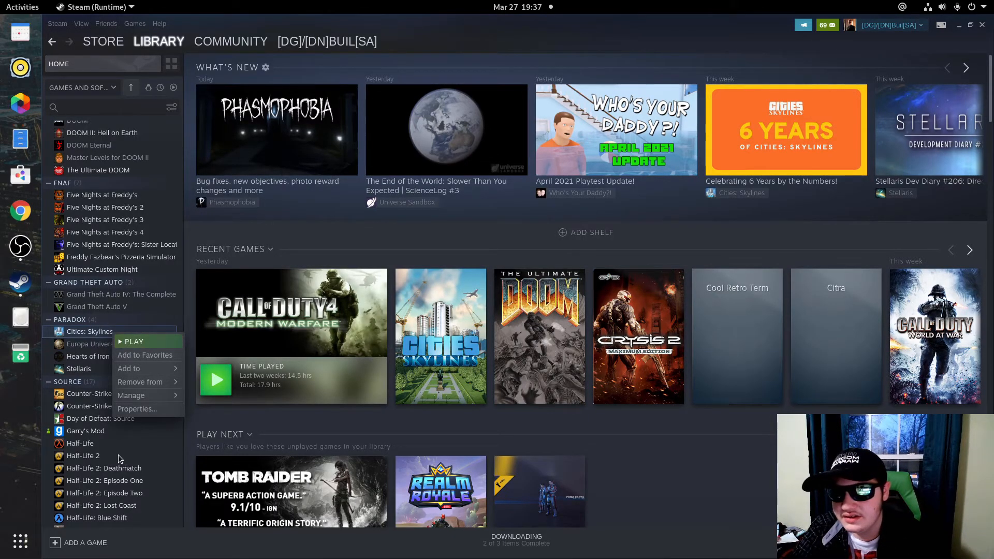
click(94, 456)
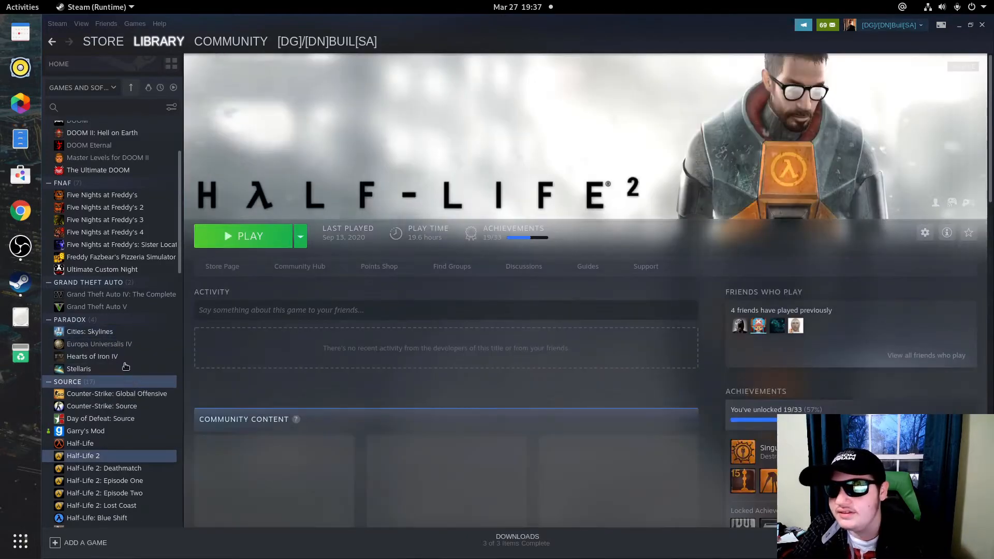
click(103, 332)
right_click(111, 332)
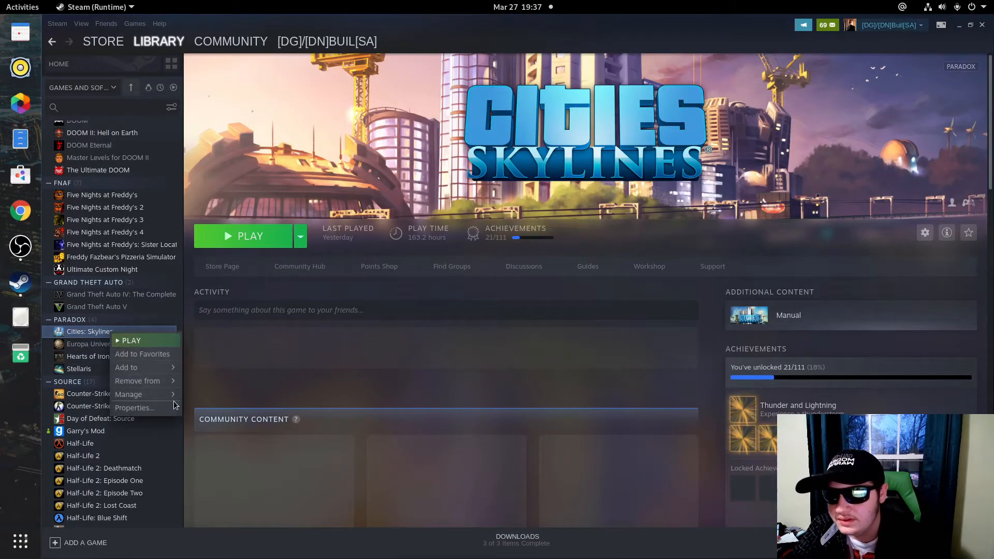
- Select Half-Life 2 in the library and open its properties
click(80, 461)
right_click(81, 460)
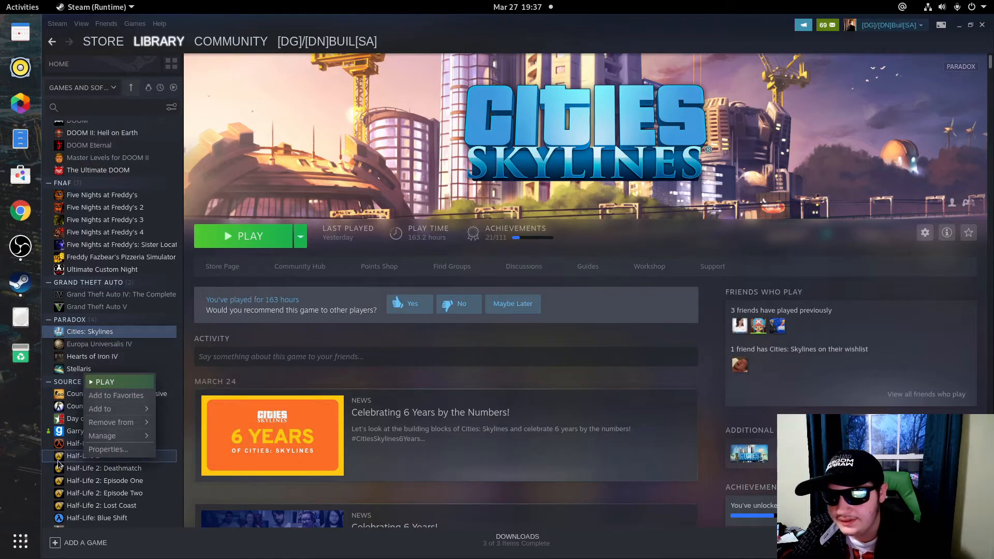
click(67, 462)
click(89, 461)
right_click(91, 457)
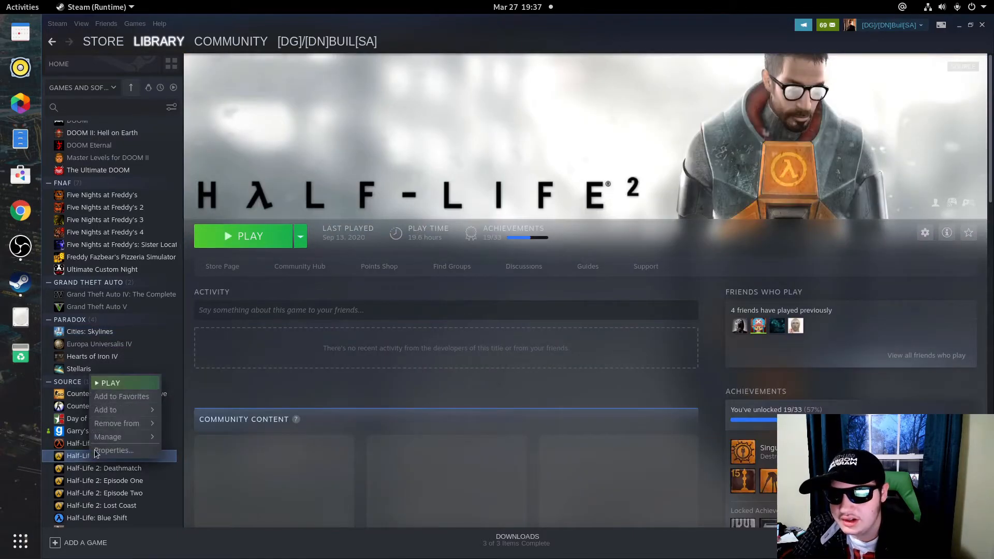
mouse_move(117, 438)
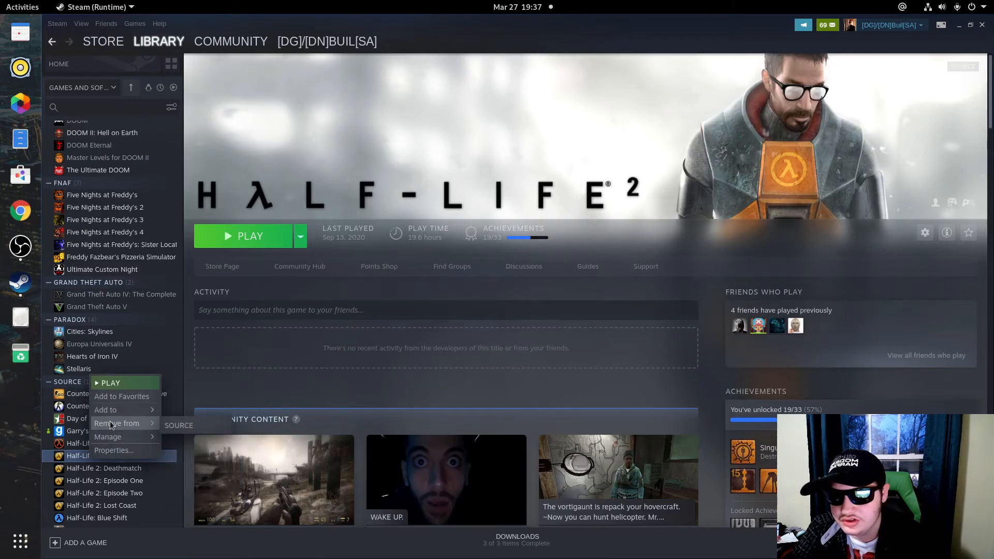
click(113, 450)
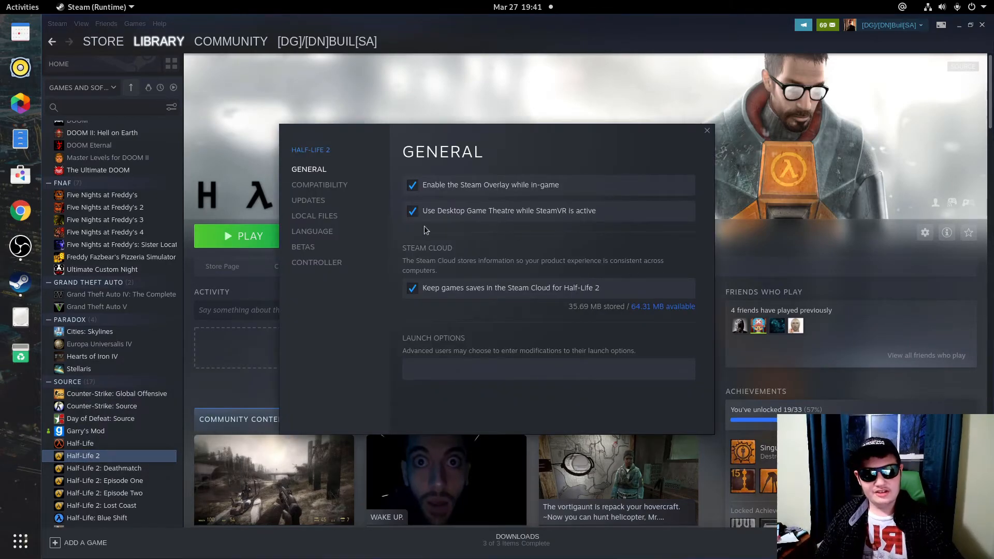
- Force the use of a specific Steam Play compatibility tool for Half-Life 2, switching the option off and on again
click(320, 184)
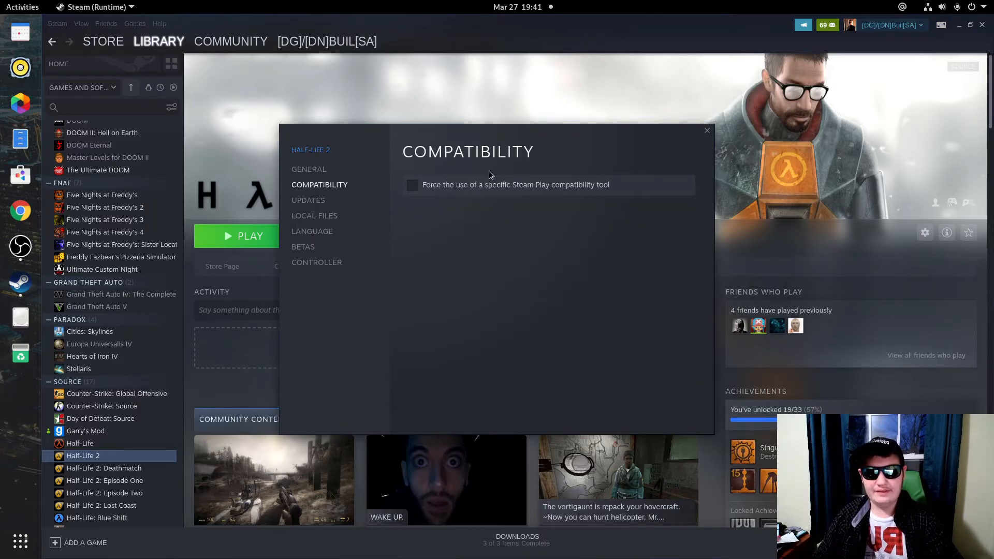
click(464, 185)
click(464, 213)
click(465, 217)
click(412, 186)
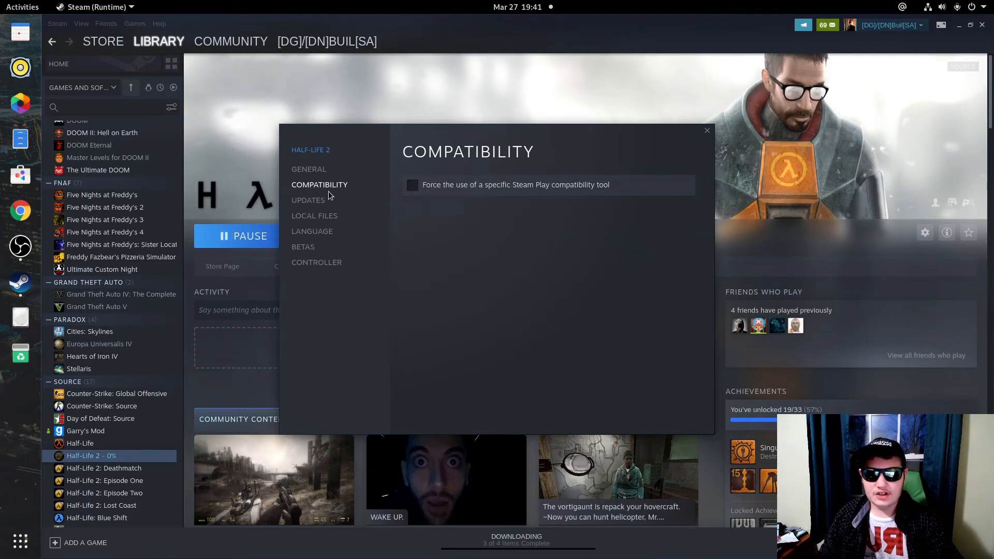
click(429, 190)
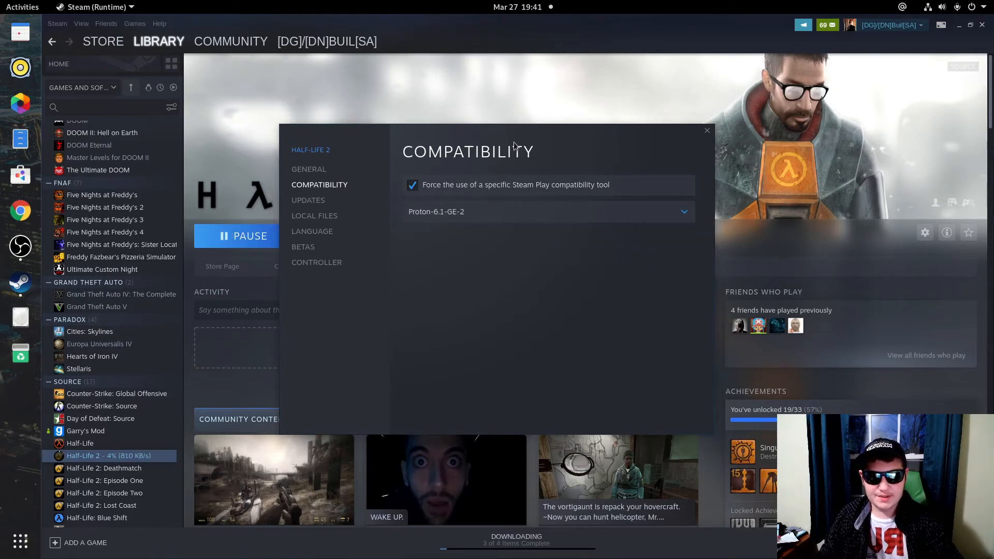
- Set Half-Life 2's forced compatibility tool to Proton-6.4-GE-1 and close the game's properties
click(527, 215)
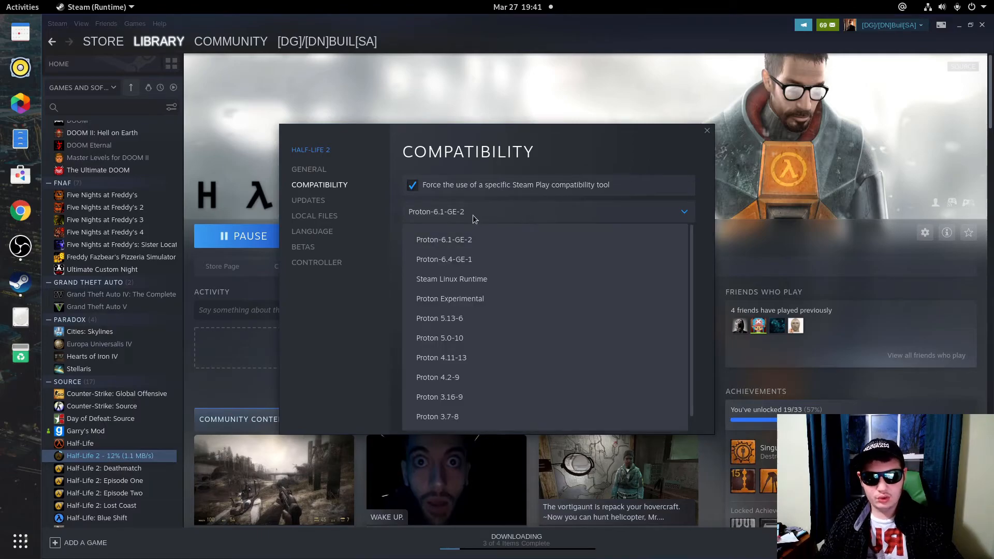
click(463, 239)
click(501, 220)
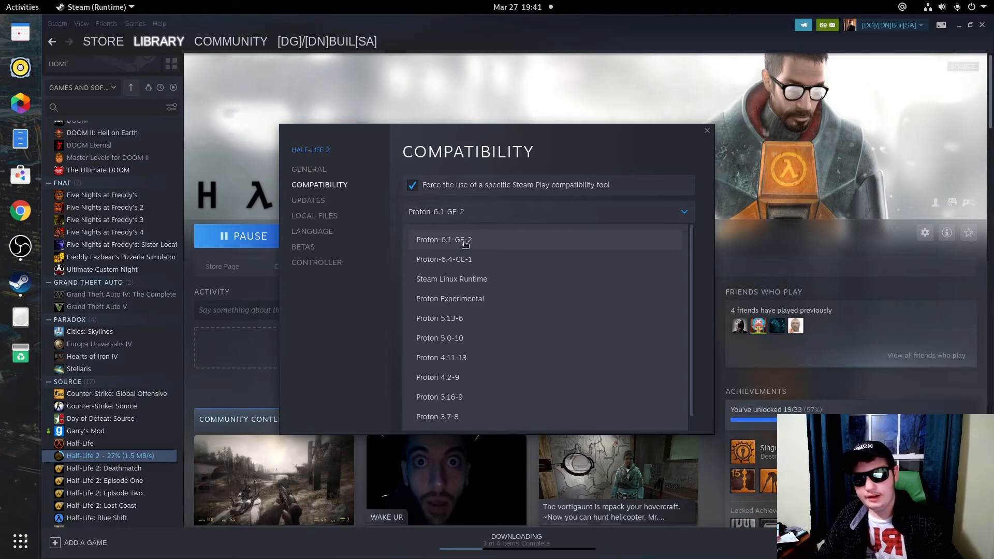
click(495, 265)
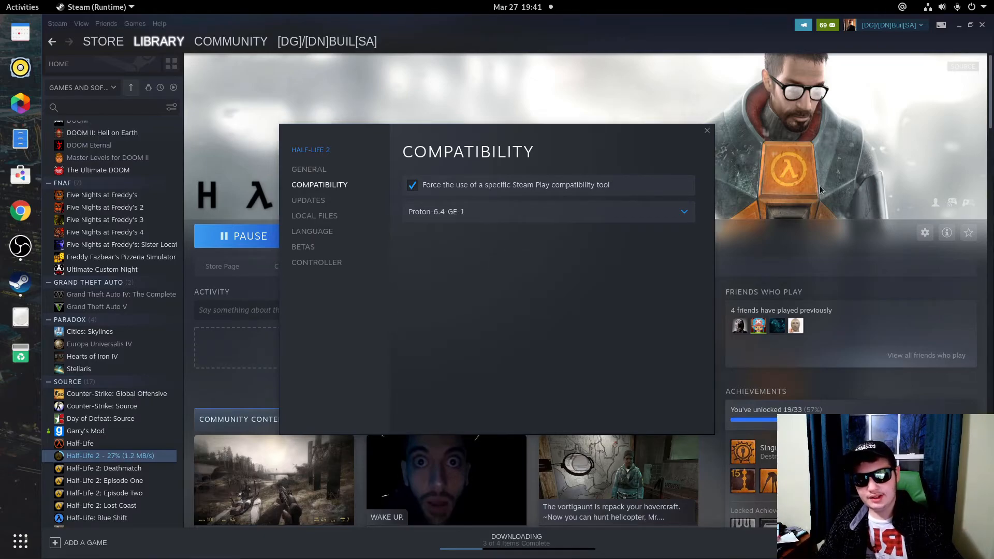
click(706, 133)
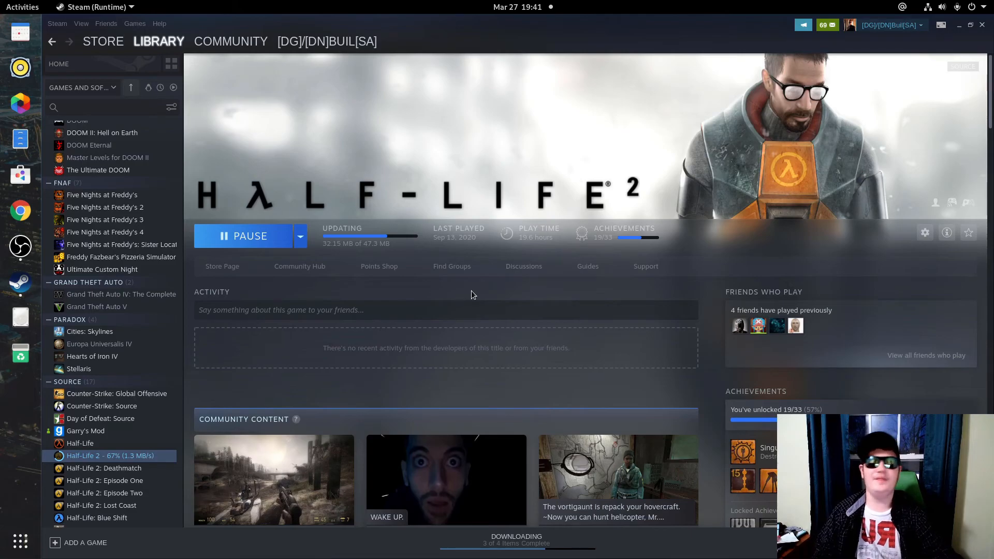
- Switch to OBS Studio and change the active scene to Scene 2
click(20, 246)
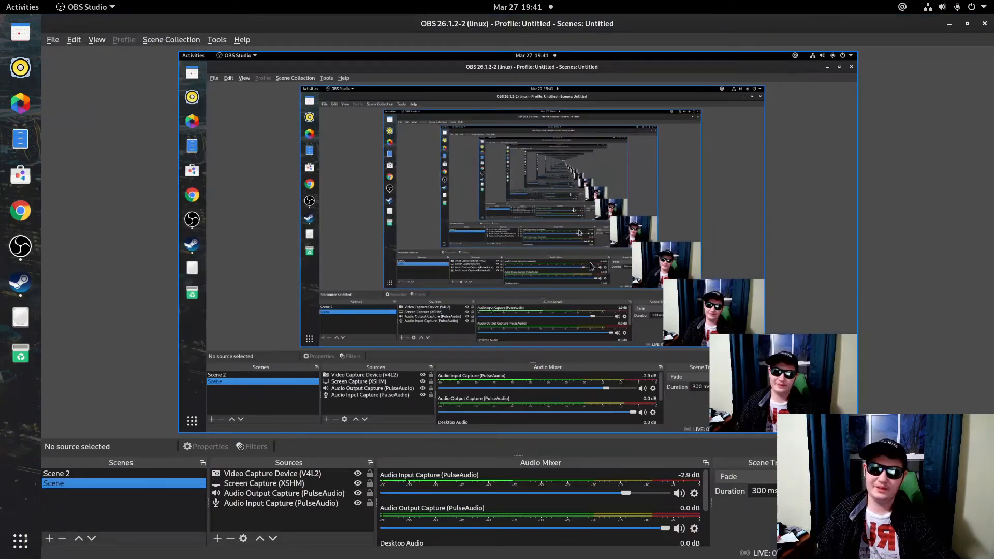
click(65, 473)
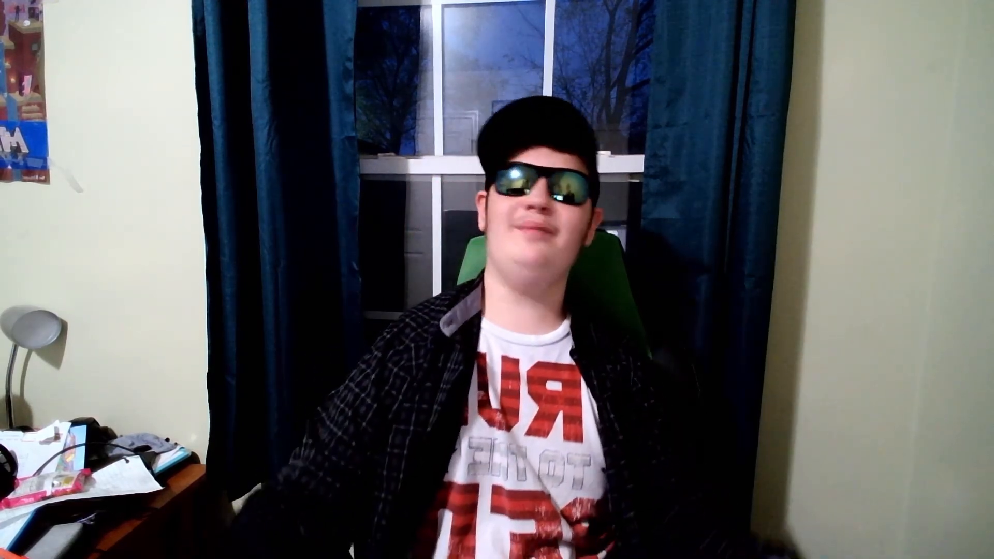